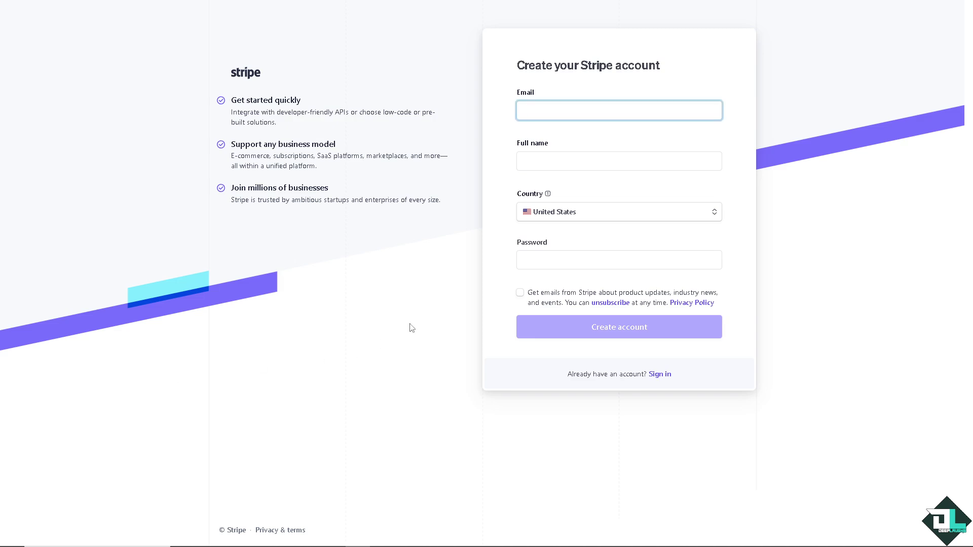
- Opt in to 'Get emails from Stripe' on the Create your Stripe account form
left_click(520, 293)
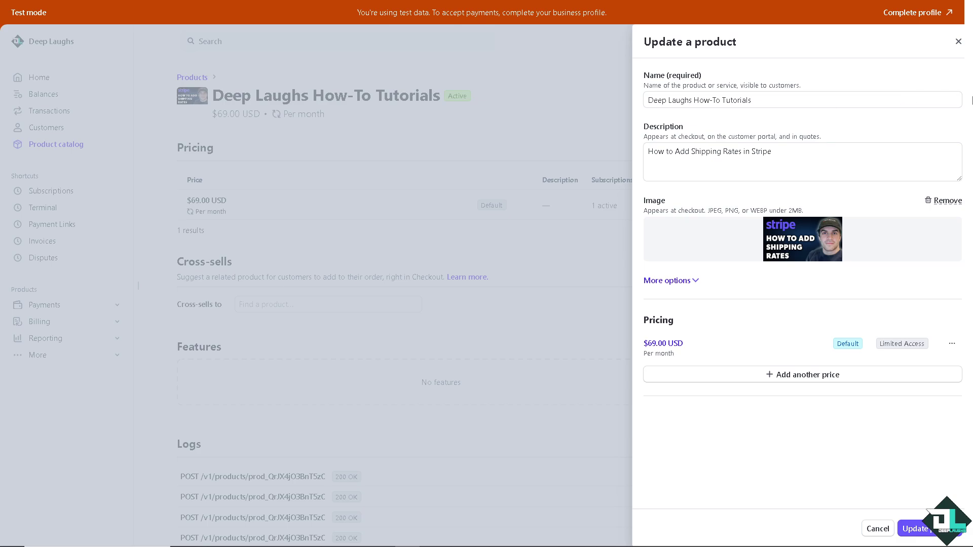
- Close the product editor and go to the Product catalog's Shipping rates list
left_click(959, 41)
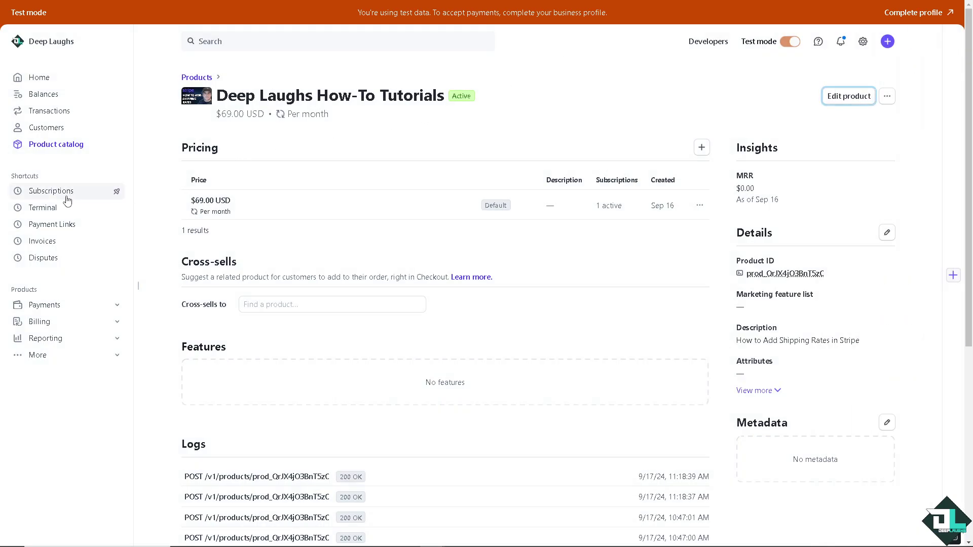
left_click(56, 147)
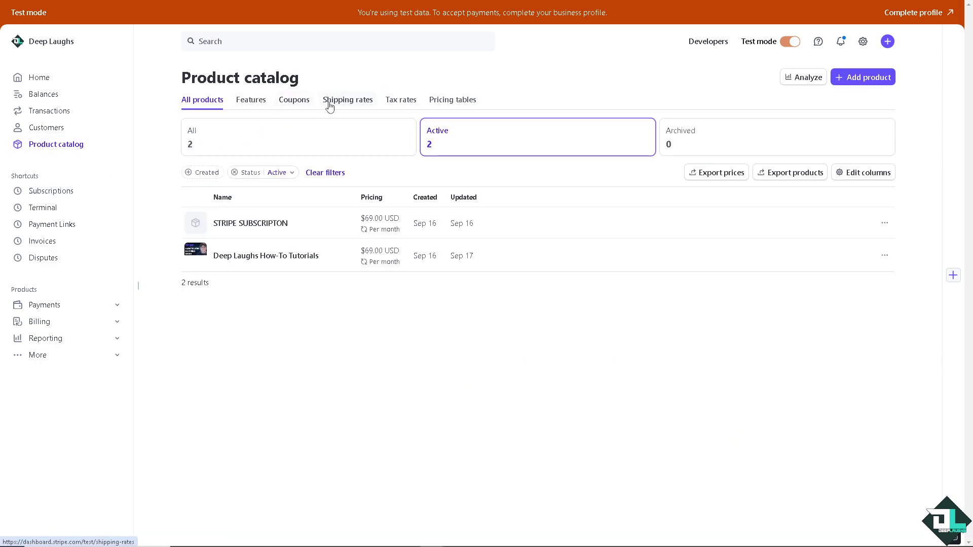
left_click(352, 104)
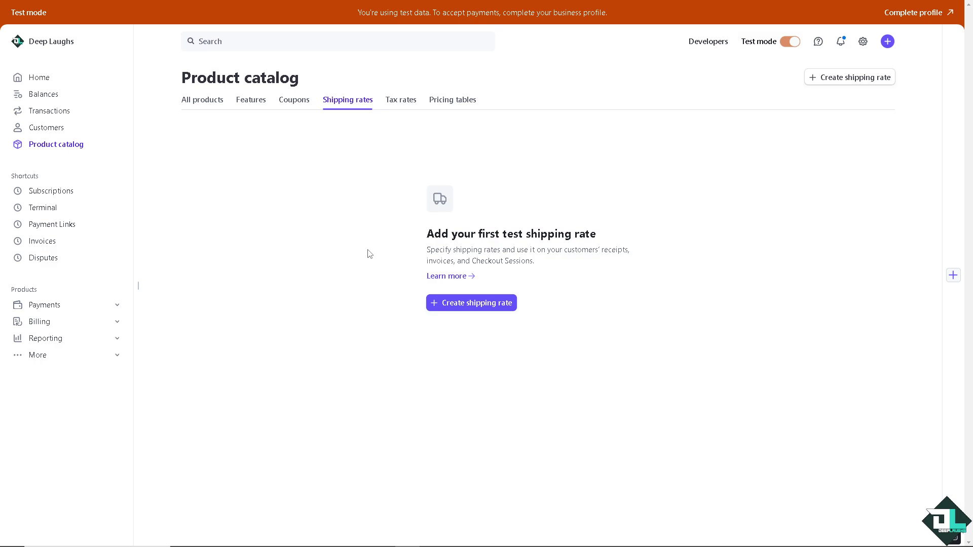
- Start a new shipping rate with an amount of $69.00 USD
left_click(470, 303)
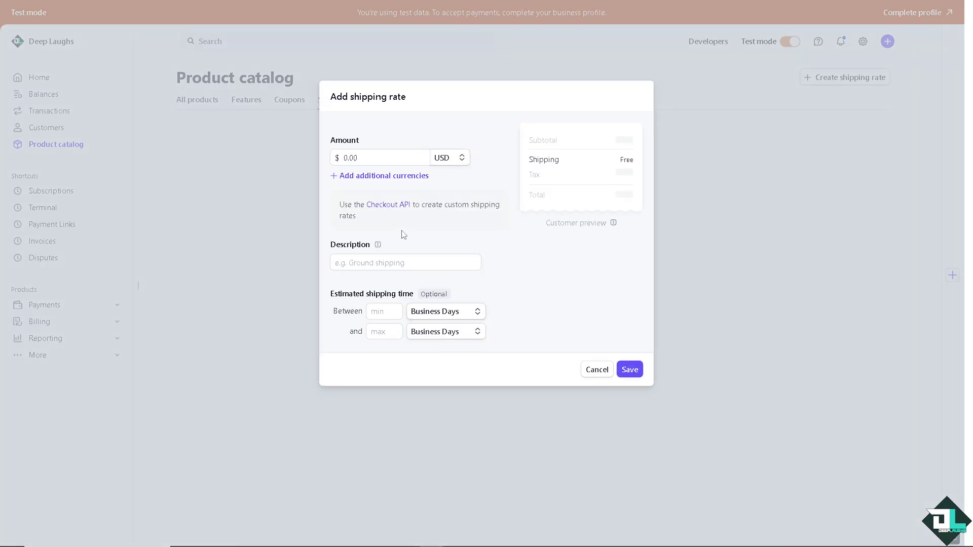
left_click(367, 159)
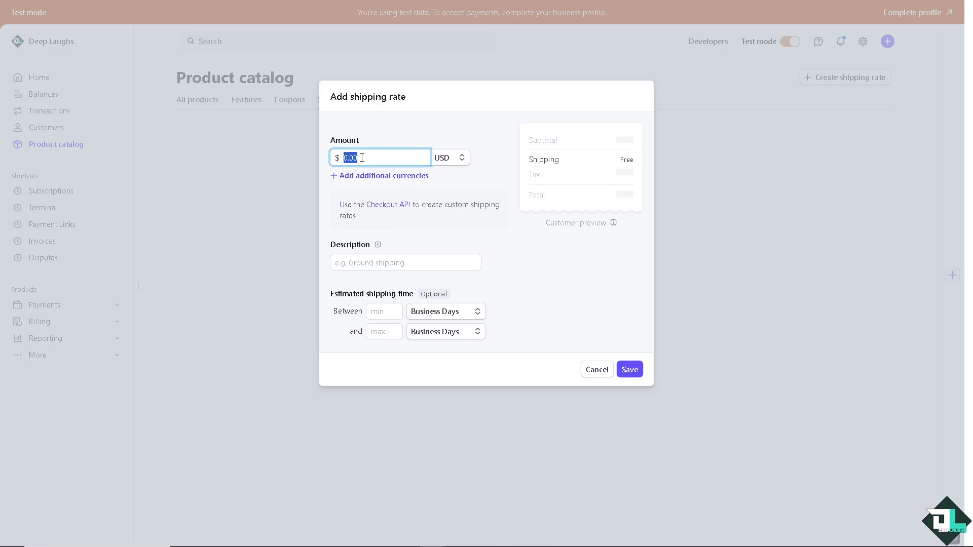
type("69")
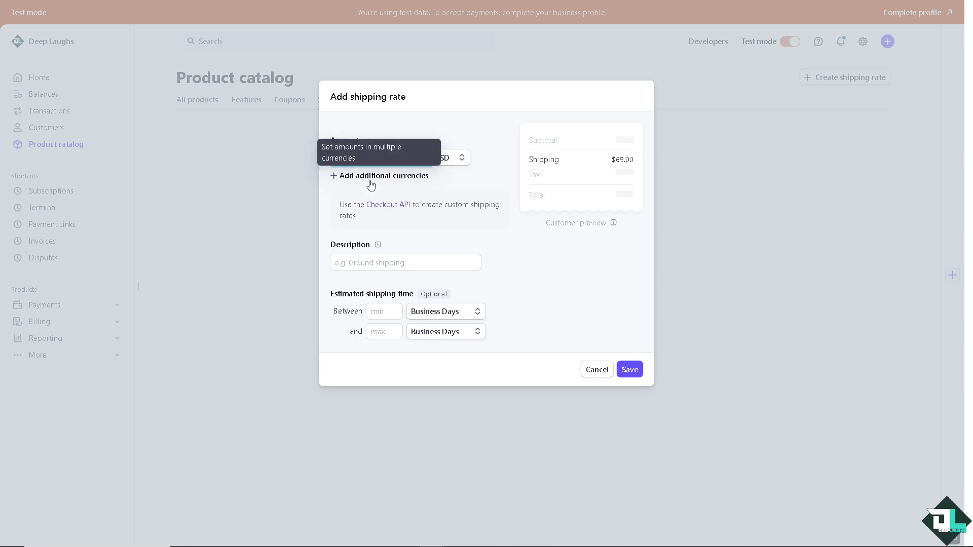
- Add a second currency price row set to GBP - British Pound
left_click(372, 178)
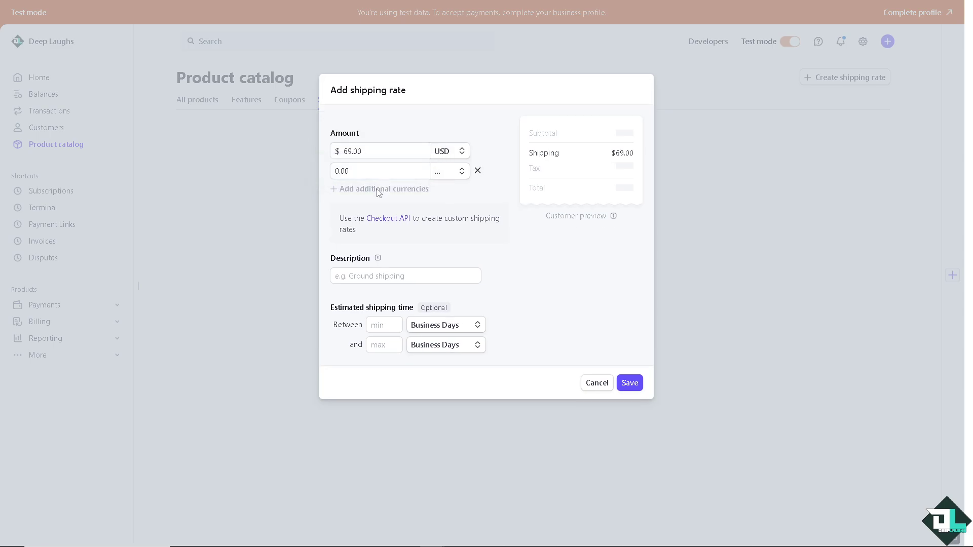
left_click(462, 175)
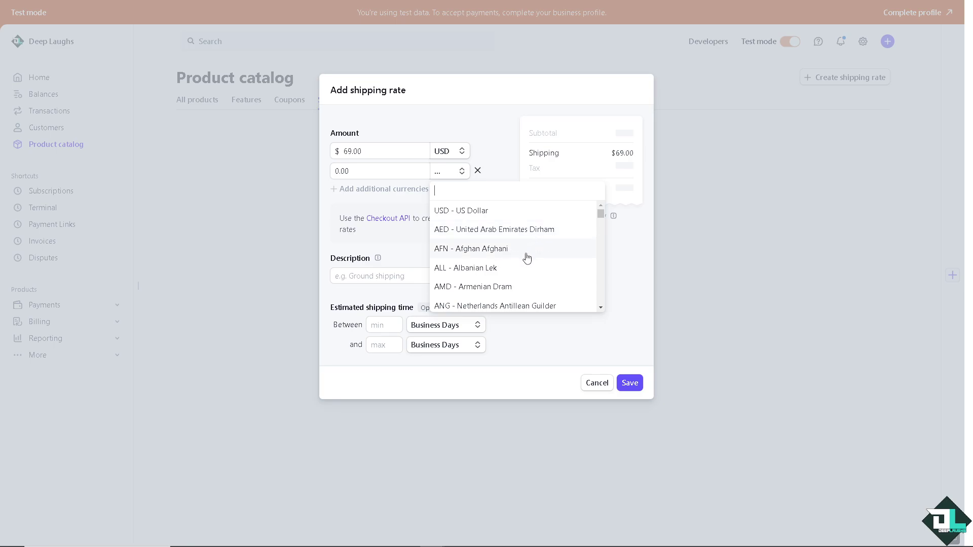
scroll(527, 257, "down", 3)
scroll(527, 256, "down", 10)
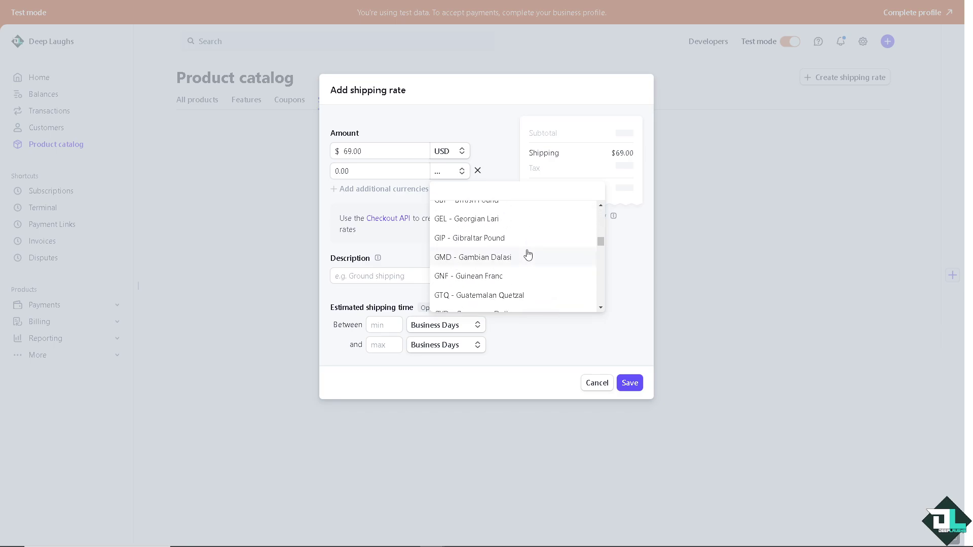
scroll(482, 277, "up", 1)
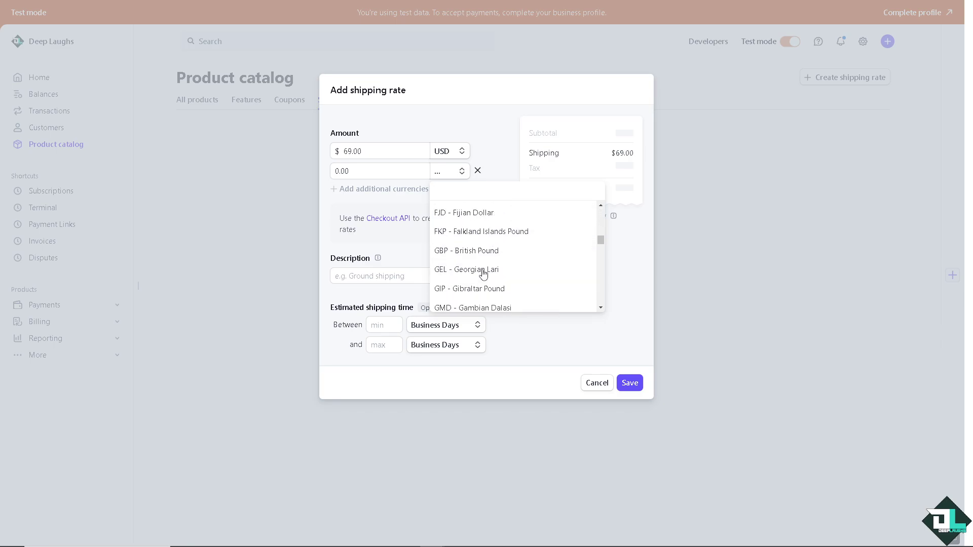
left_click(475, 251)
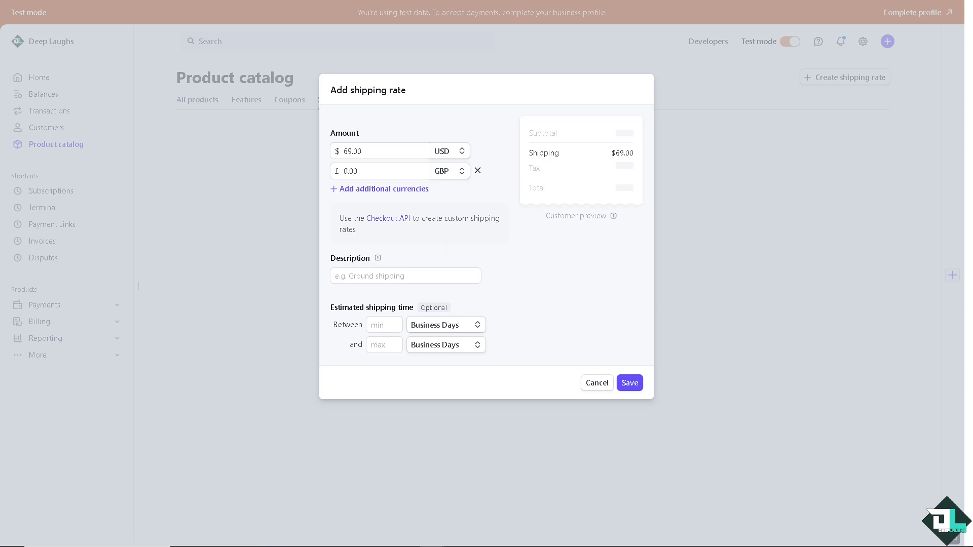
- Paste the description 'How to Add Shipping Rates in Stripe' and enter shipping times 69 and 96
left_click(380, 281)
type("How to Add Shipping Rates in Stripe")
left_click(394, 242)
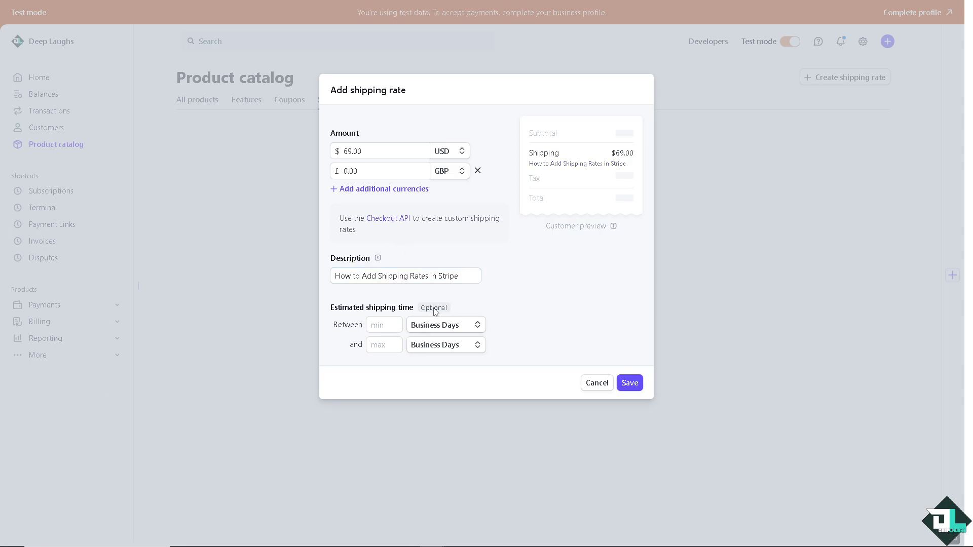
left_click(388, 328)
type("69")
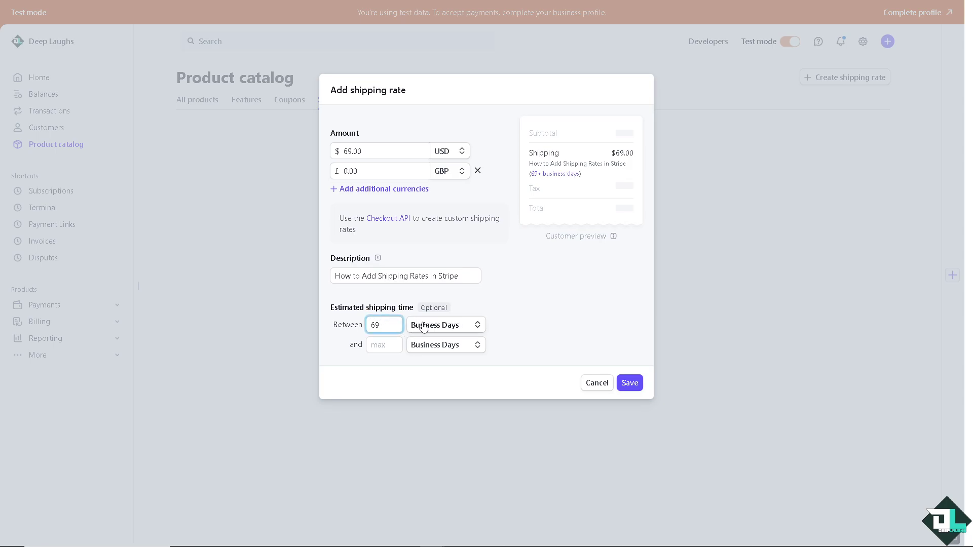
left_click(388, 344)
type("96")
- Set the minimum shipping-time unit to Months, keeping Business Days for the maximum
left_click(456, 327)
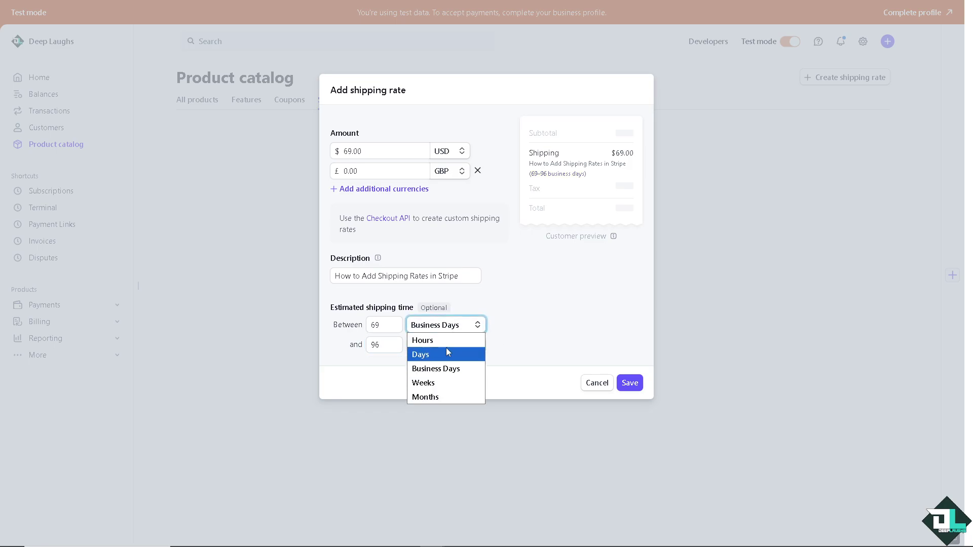
left_click(449, 342)
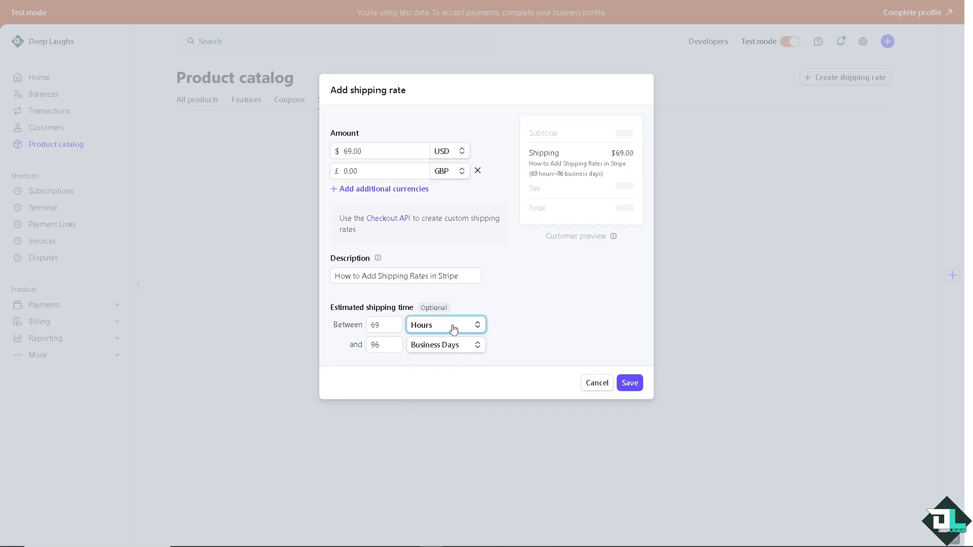
left_click(451, 326)
left_click(448, 355)
left_click(448, 328)
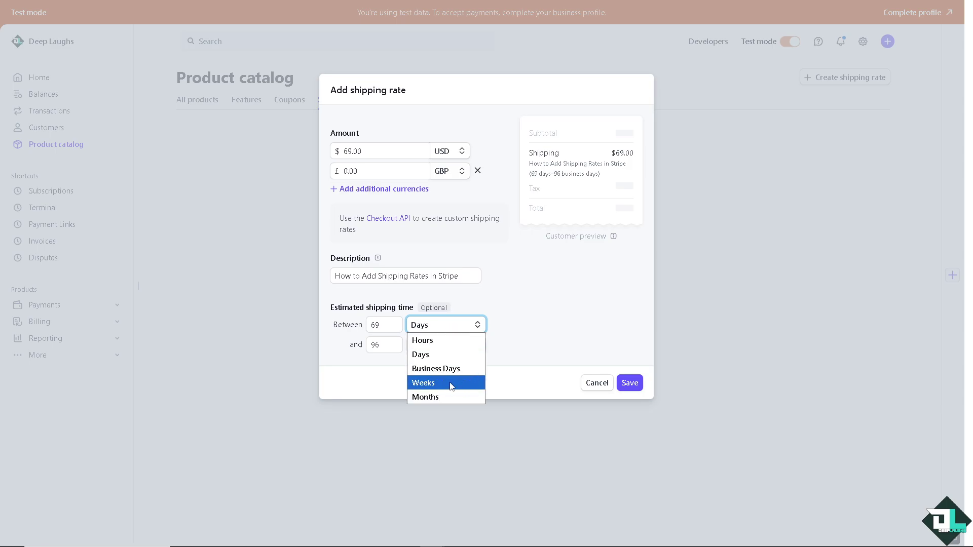
left_click(451, 386)
left_click(445, 329)
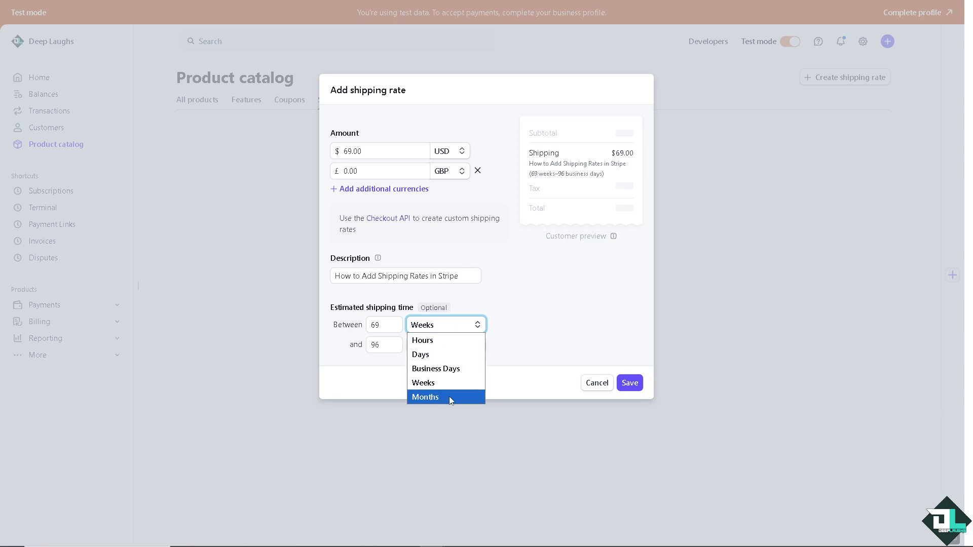
left_click(449, 397)
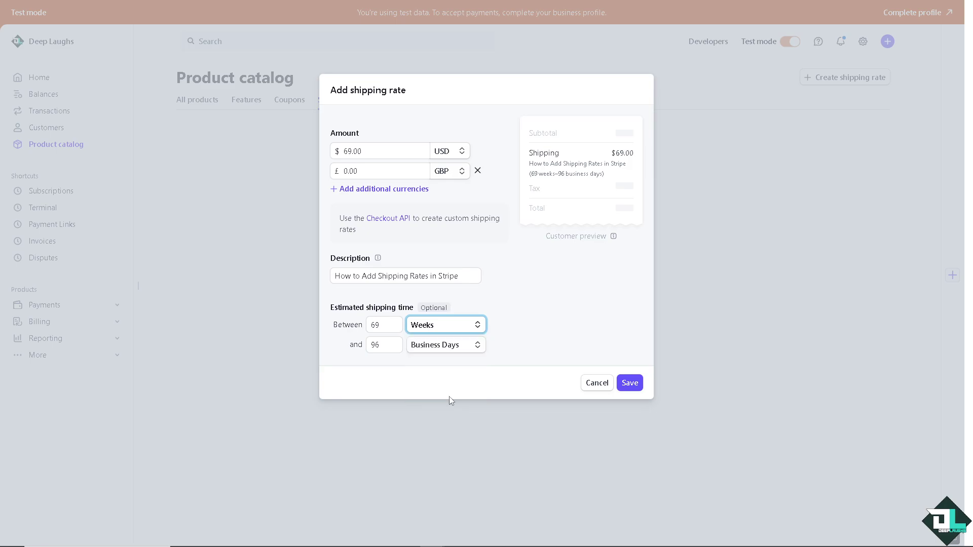
left_click(441, 348)
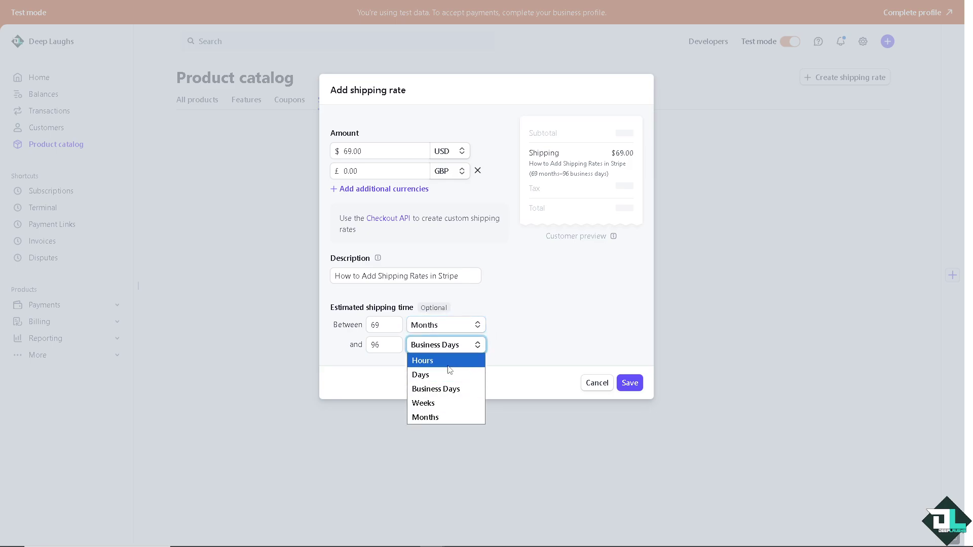
left_click(537, 345)
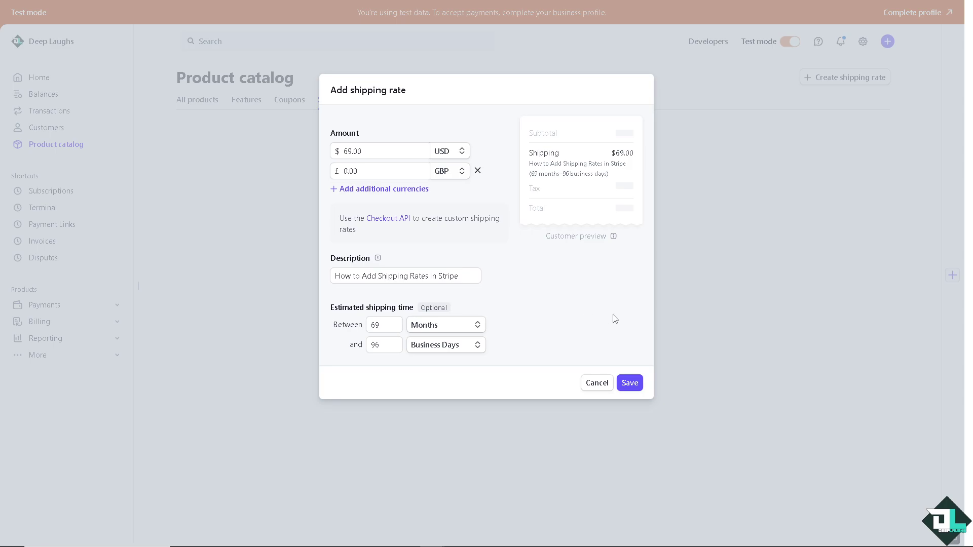
- Change the estimate to 6 days to 9 business days and save the shipping rate
left_click(633, 392)
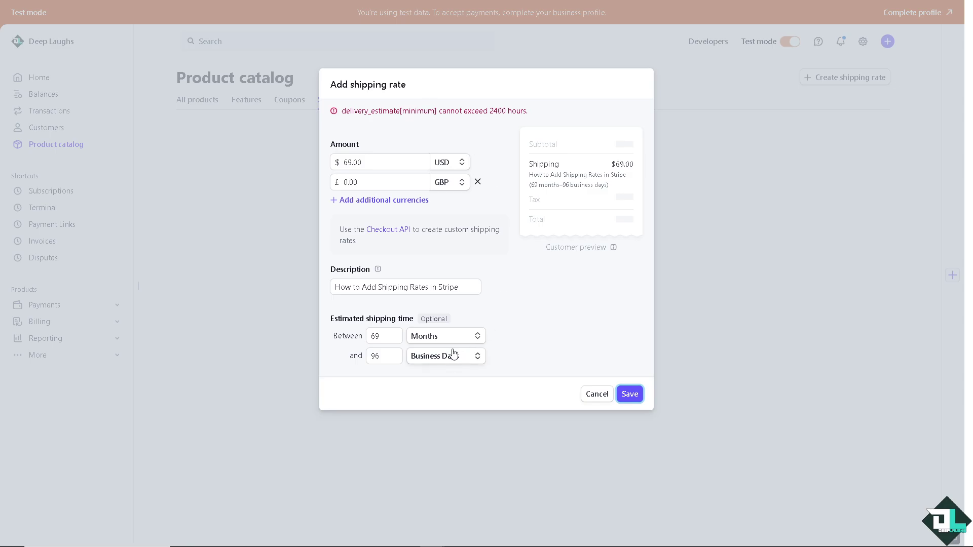
left_click(429, 342)
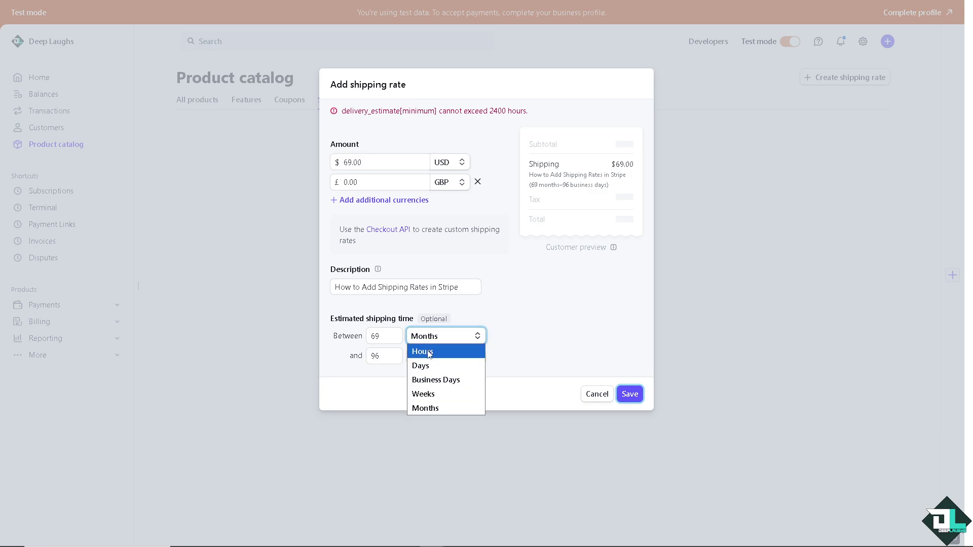
left_click(422, 365)
left_click(637, 396)
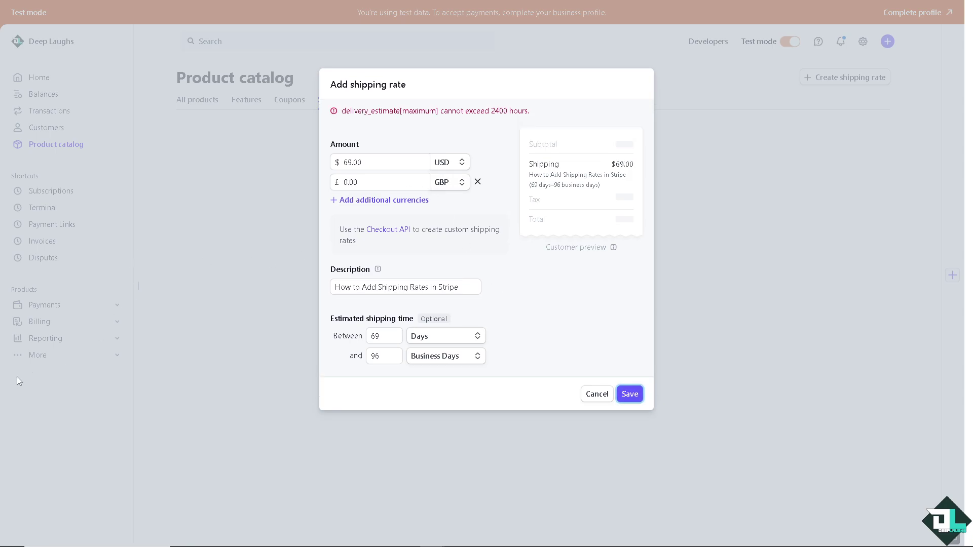
double_click(382, 337)
type("6")
double_click(375, 356)
type("9")
left_click(631, 395)
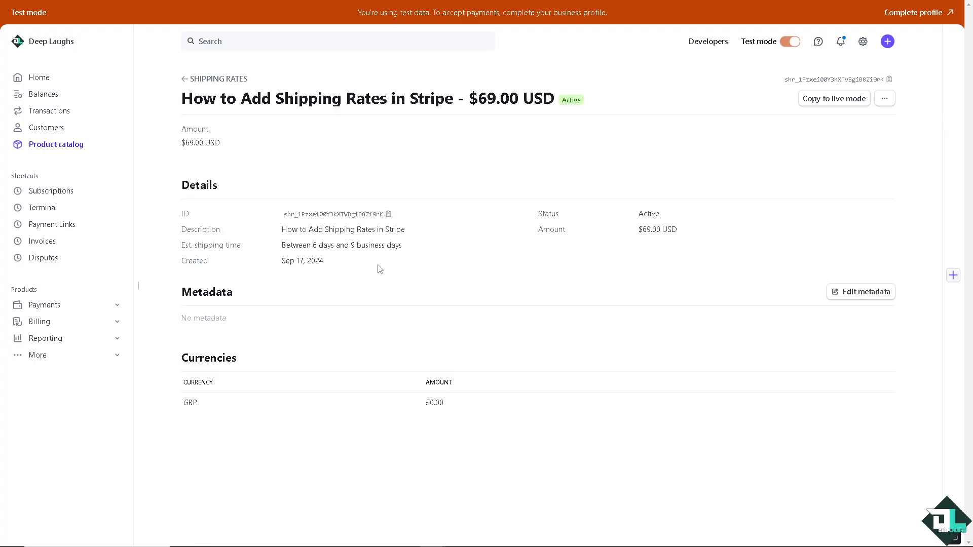
- Start another shipping rate from the Shipping rates list with a $6.90 amount
left_click(885, 98)
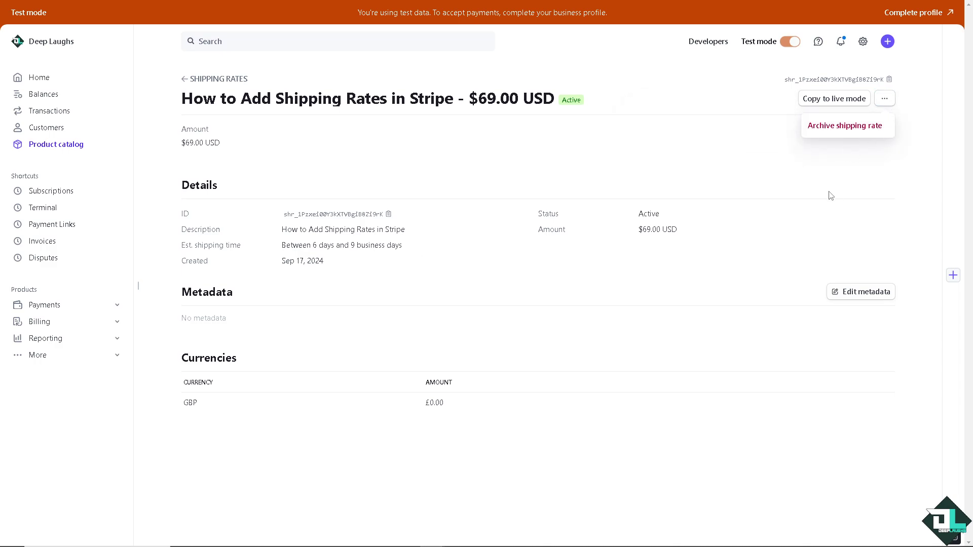
left_click(182, 79)
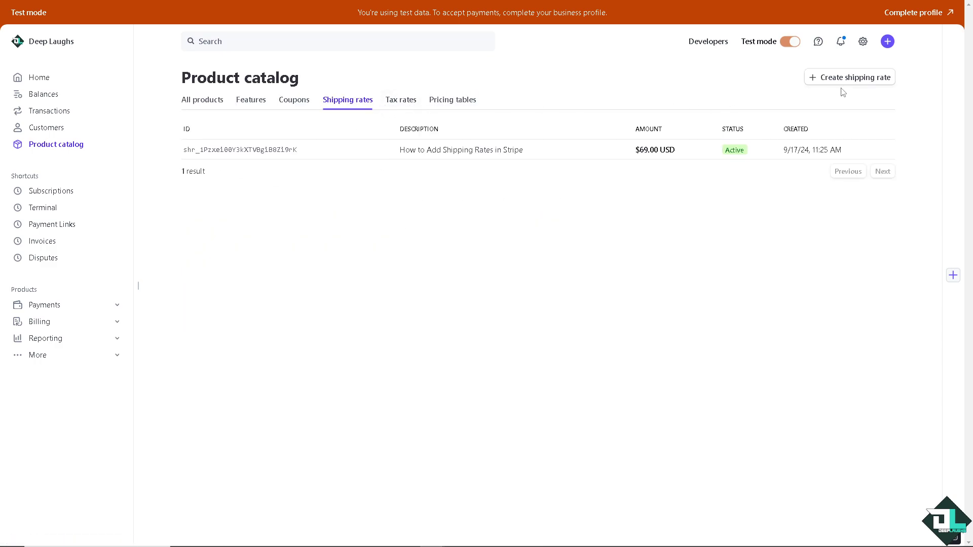
left_click(858, 76)
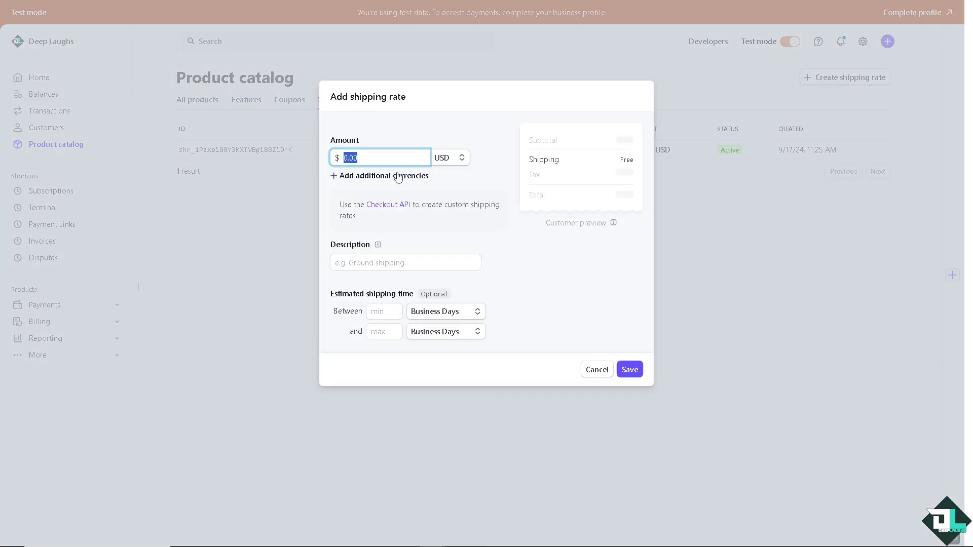
type("3")
key("BackSpace")
type("6.90")
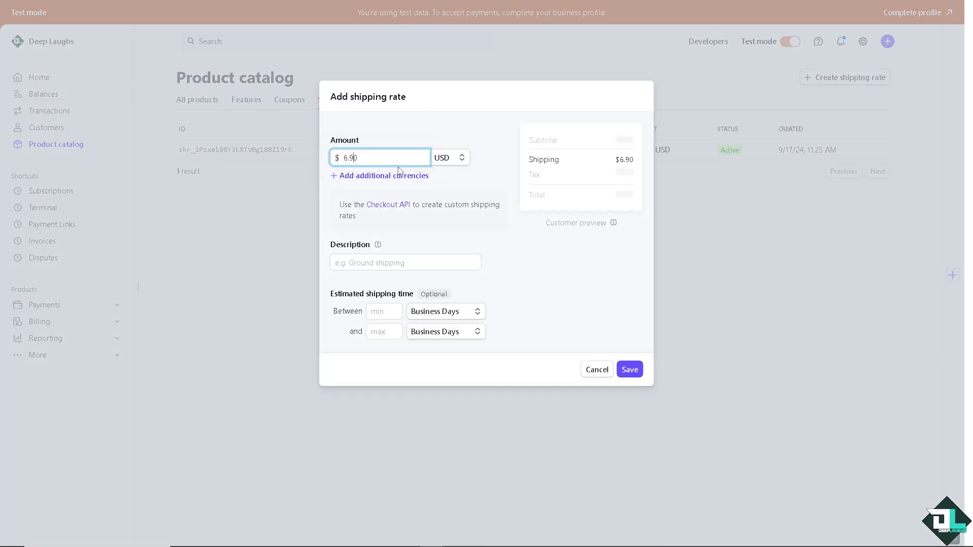
left_click(405, 225)
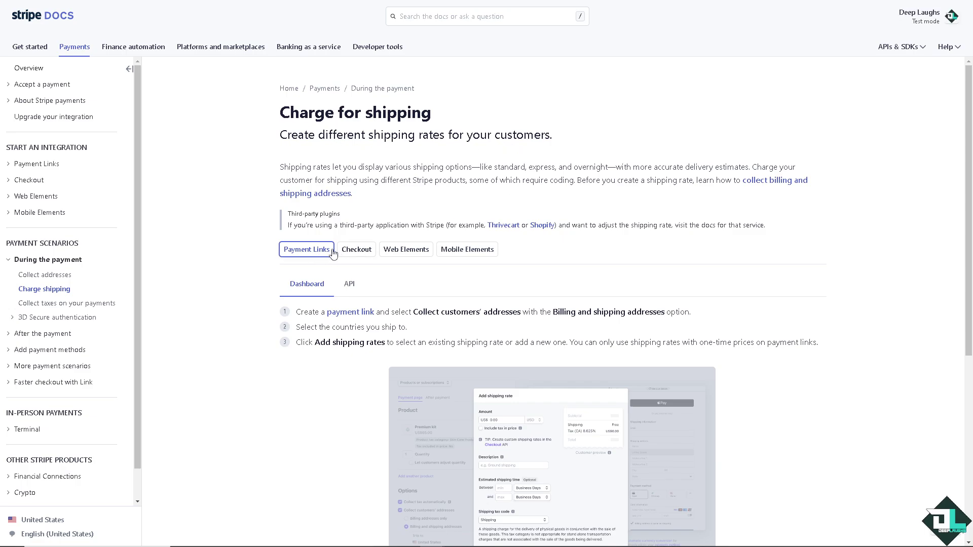
- Compare the Checkout, Web Elements and Mobile Elements shipping instructions, then return to Payment Links
left_click(349, 249)
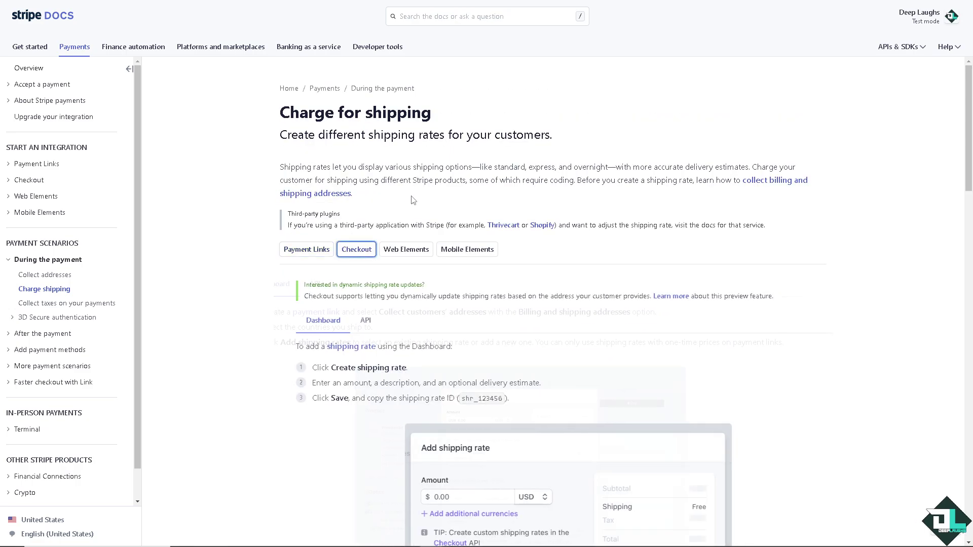
scroll(414, 177, "down", 2)
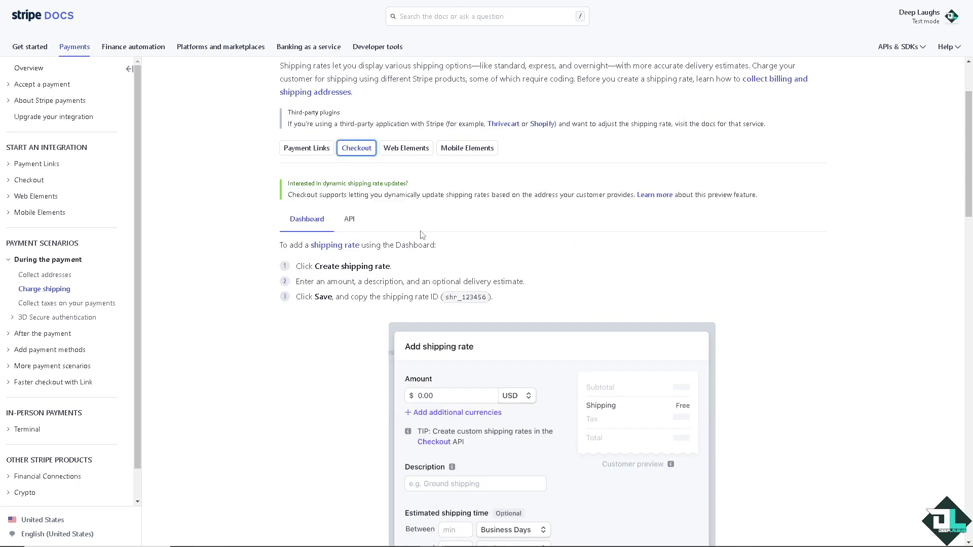
left_click(415, 150)
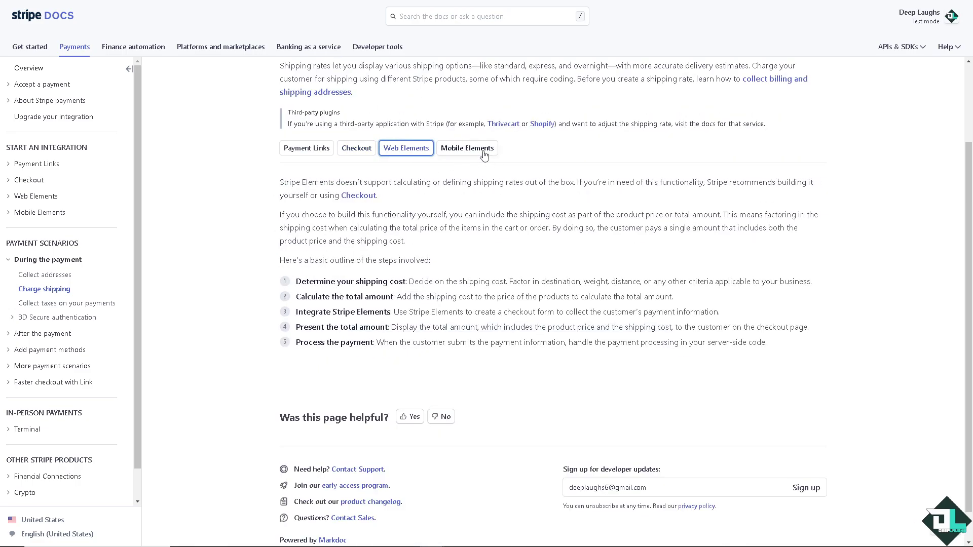
left_click(467, 148)
key("Right")
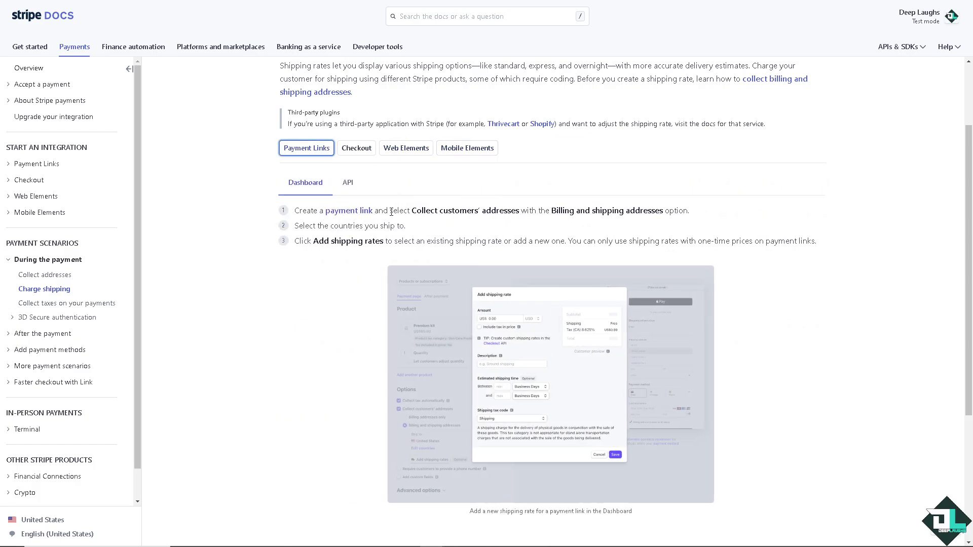
scroll(349, 217, "down", 3)
scroll(352, 217, "up", 4)
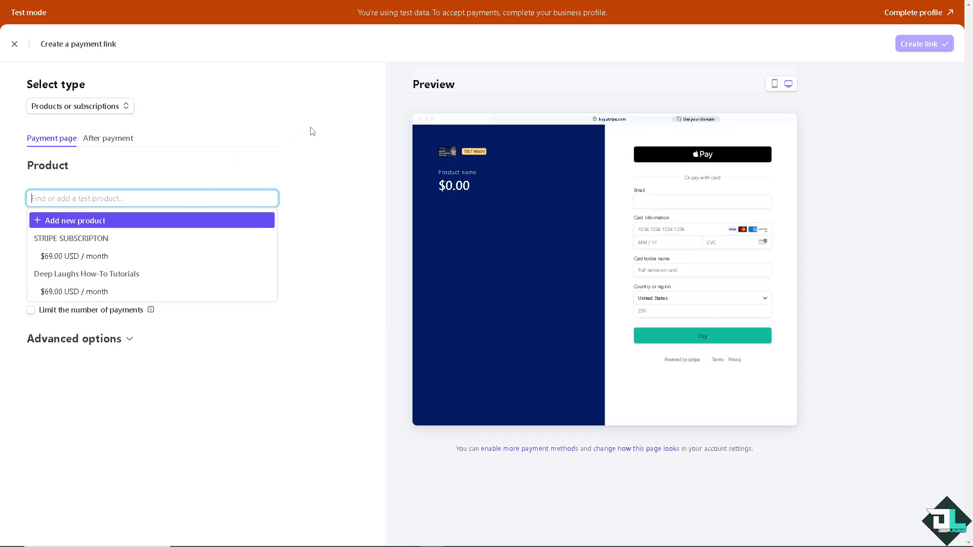
- Keep the Products or subscriptions link type and choose '+ Add new product' from the product list
left_click(244, 142)
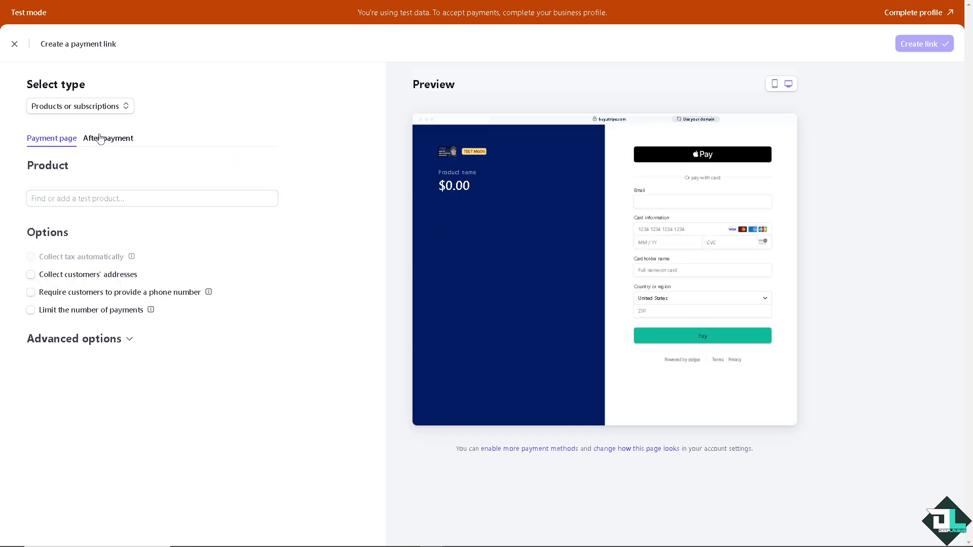
left_click(101, 107)
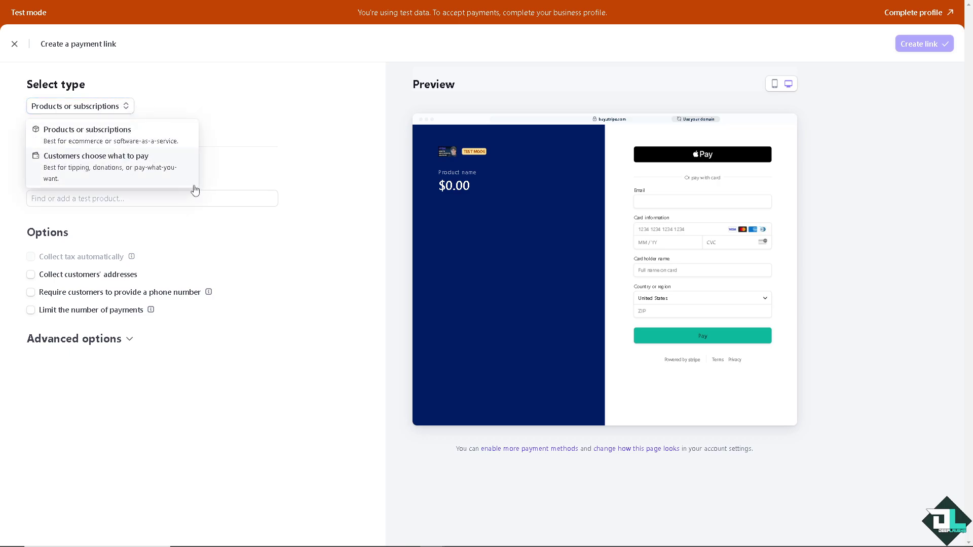
left_click(304, 169)
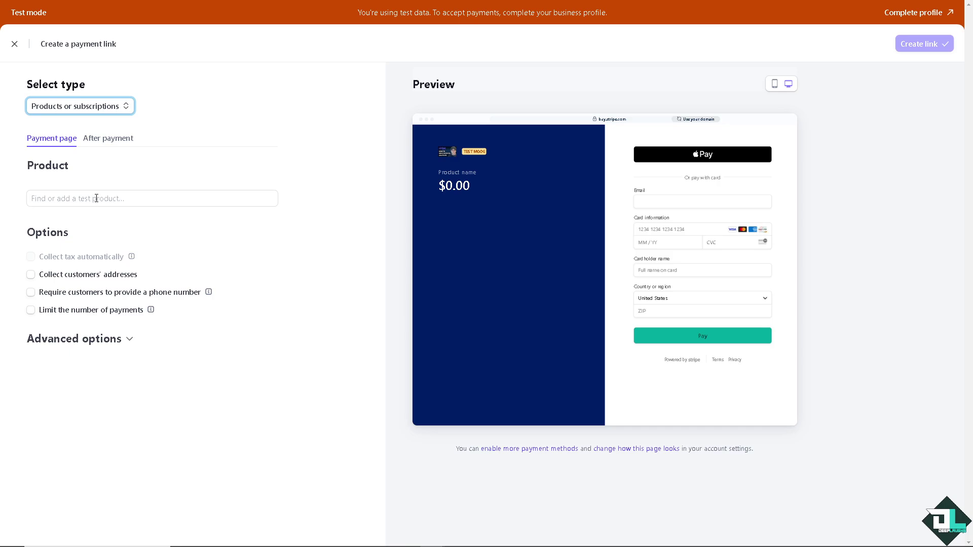
left_click(96, 198)
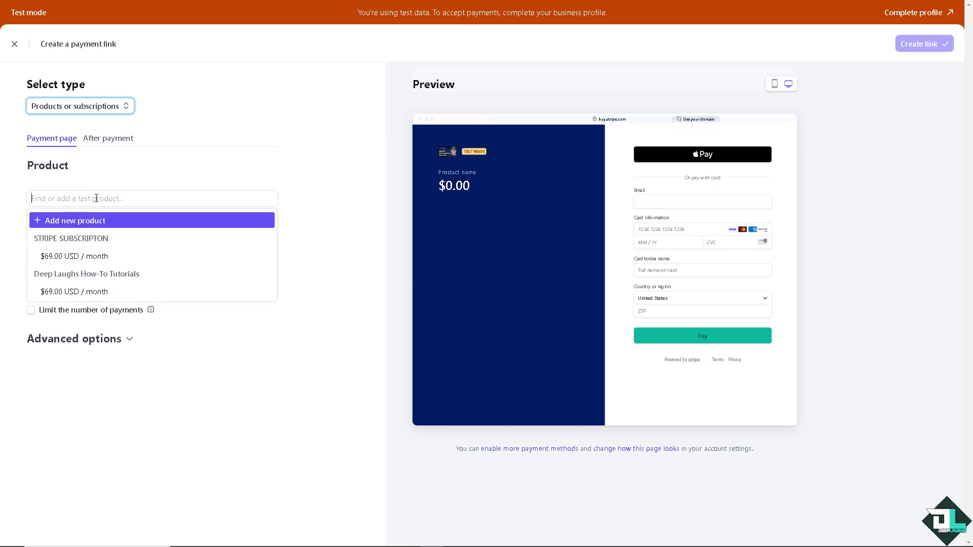
left_click(107, 227)
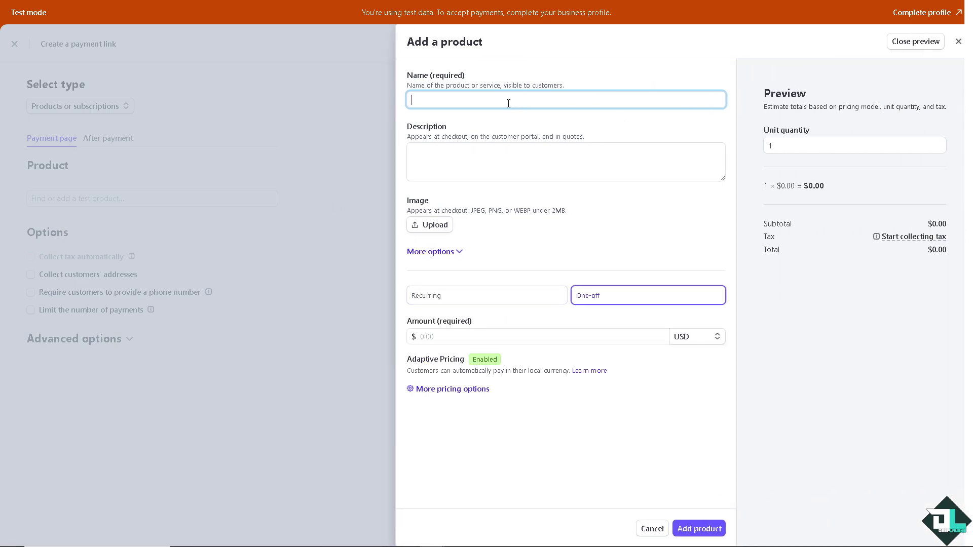
- Name and describe the product 'How to Add Shipping Rates in Stripe', upload its image, expand More options
type("How to Add Shipping Rates in Stripe")
left_click(472, 167)
type("How to Add Shipping Rates in Stripe")
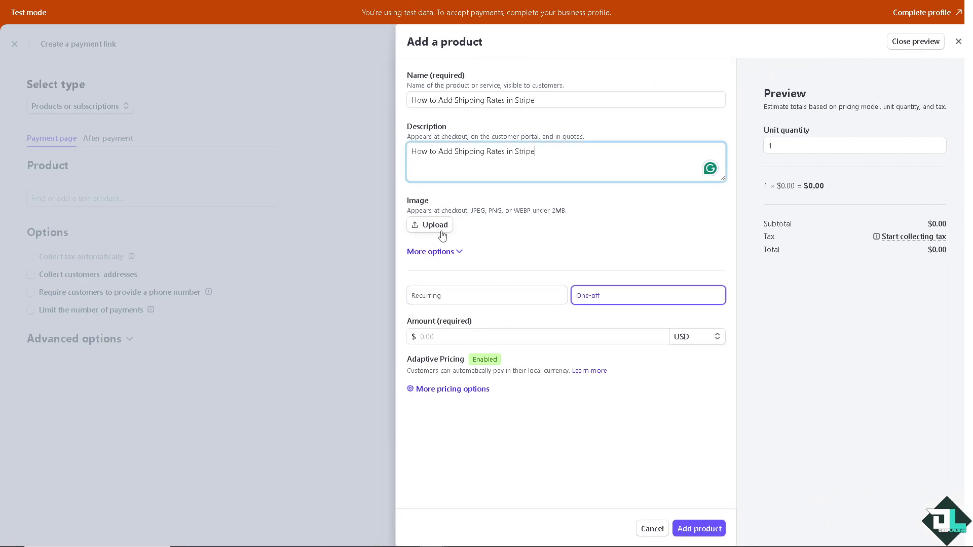
left_click(430, 224)
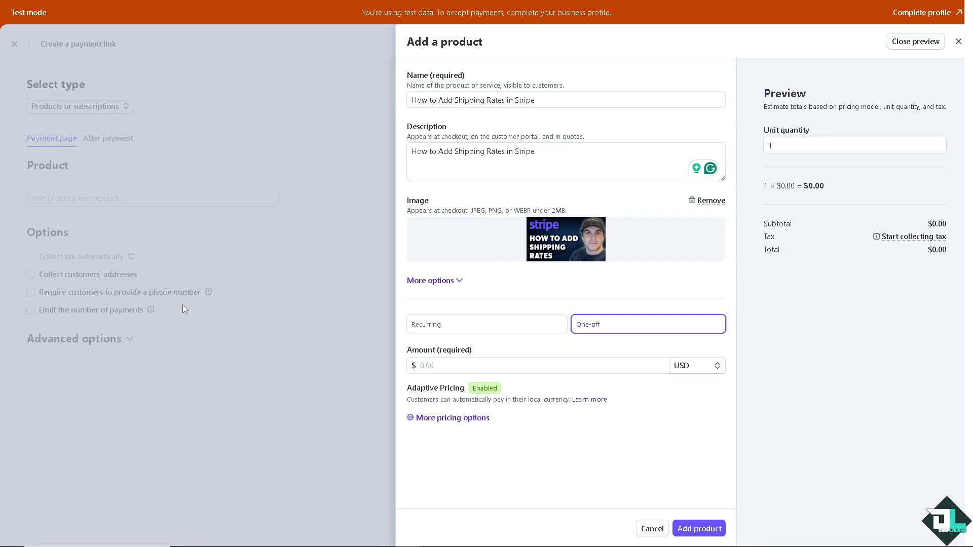
left_click(614, 324)
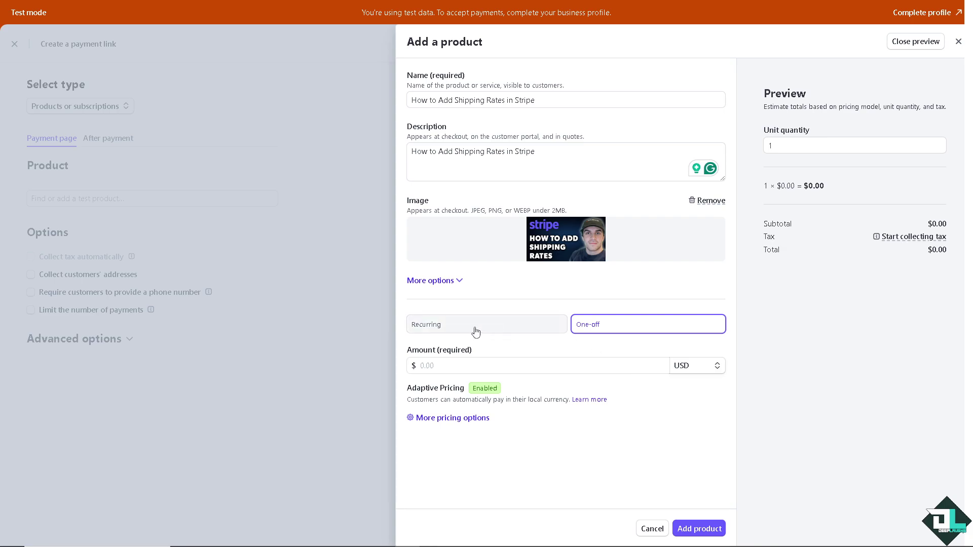
left_click(457, 284)
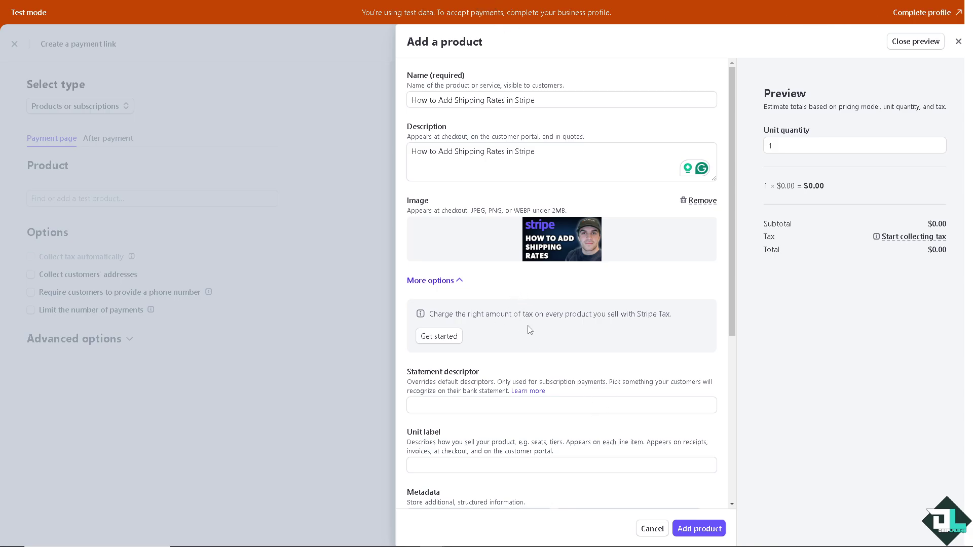
- Set the statement descriptor to 'Shipping Rates'
scroll(539, 347, "down", 1)
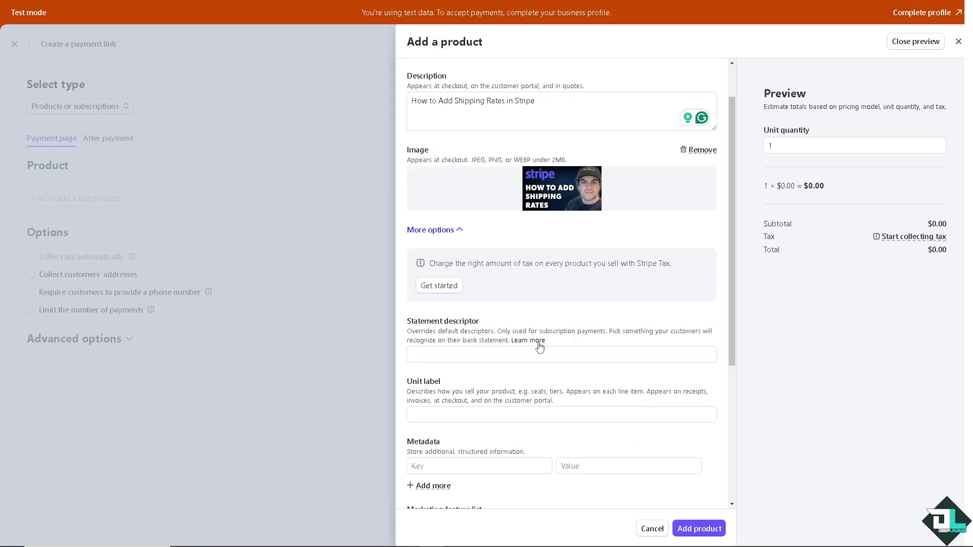
left_click(446, 356)
type("How to Add Shipping Rates in Stripe")
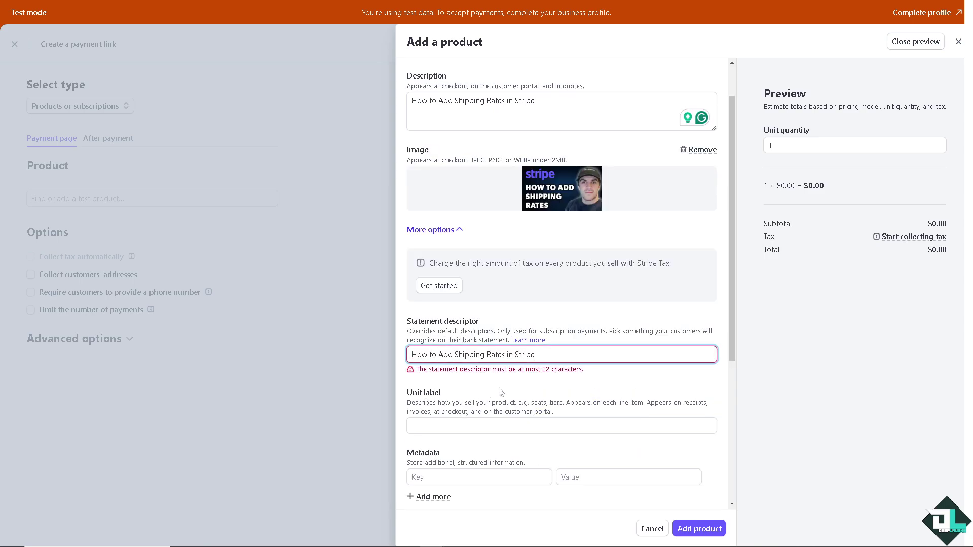
left_click_drag(558, 354, 336, 364)
key("BackSpace")
left_click_drag(463, 354, 495, 354)
key("BackSpace")
- Set the unit label to 'DeepLaughs'
left_click(446, 420)
type("How to Add Shipping Rates in Stripe")
left_click_drag(453, 414, 306, 420)
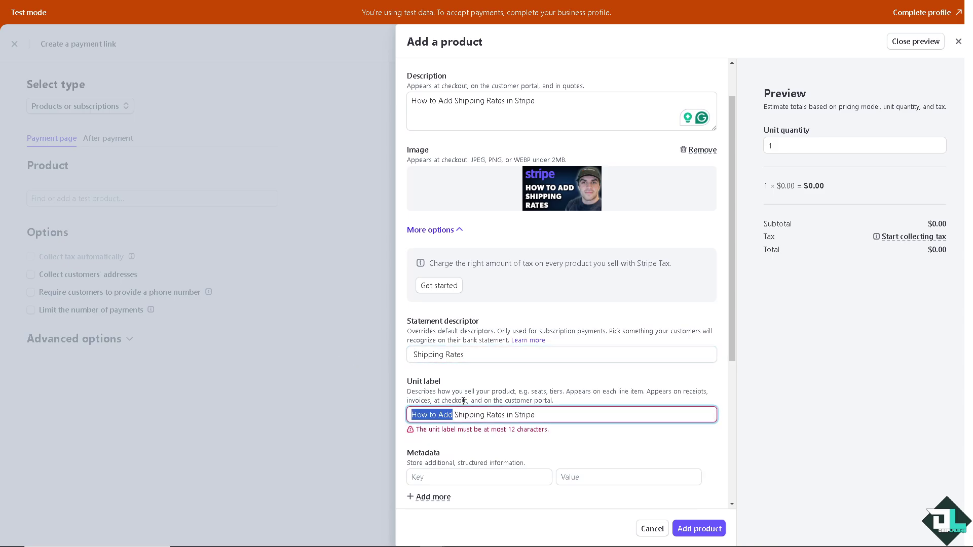
key("BackSpace")
left_click_drag(511, 411, 364, 415)
type("dEEPIA")
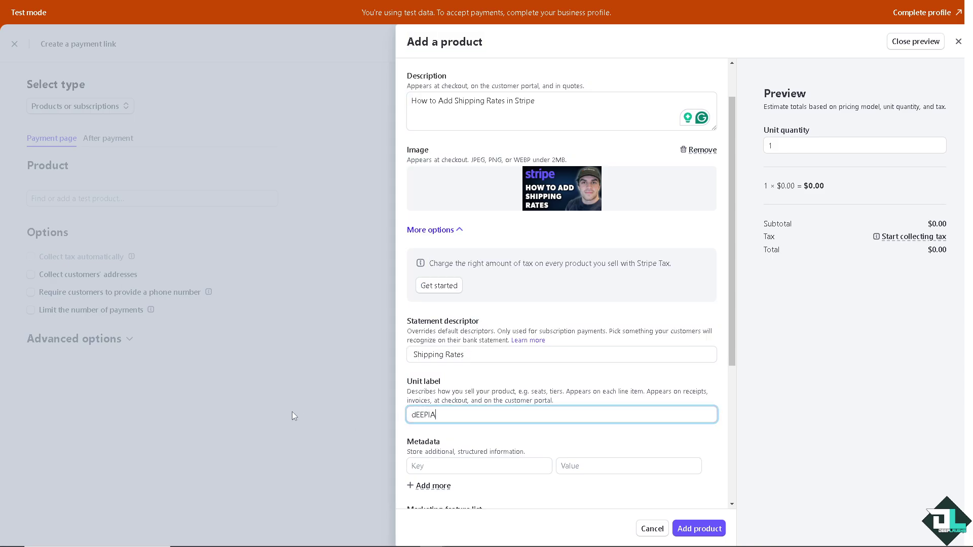
key("ctrl+a")
type("dE")
key("BackSpace")
key("BackSpace")
type("Deeplaug")
key("Delete")
type("L")
- Add metadata key 'How to Add Shipping Rates in Stripe' with value 69, then add another row
scroll(451, 346, "down", 2)
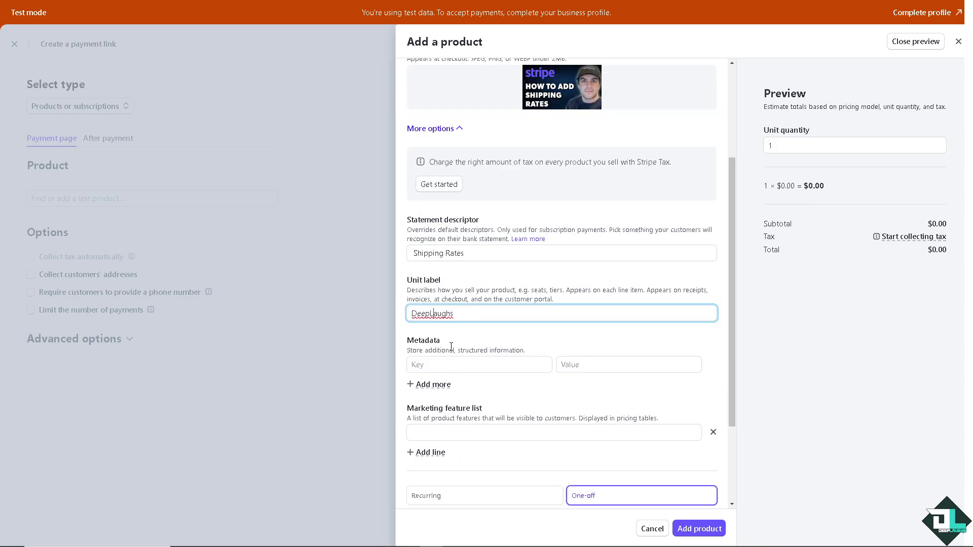
left_click(451, 364)
type("How to Add Shipping Rates in Stripe")
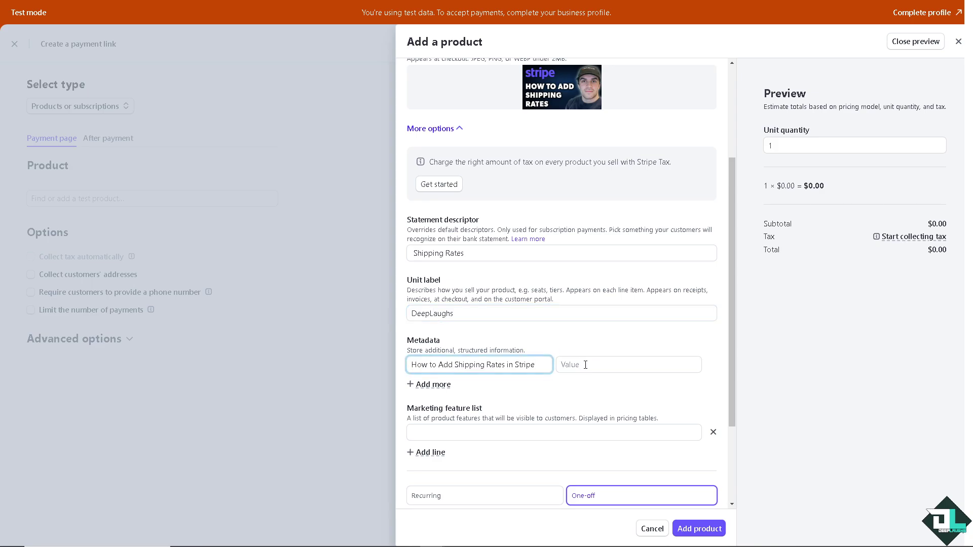
left_click(586, 364)
type("69")
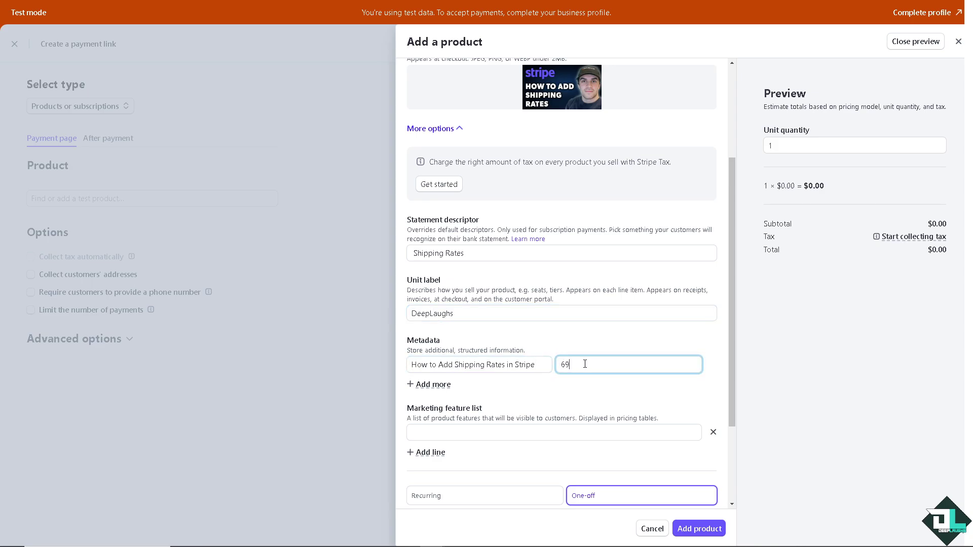
left_click(449, 385)
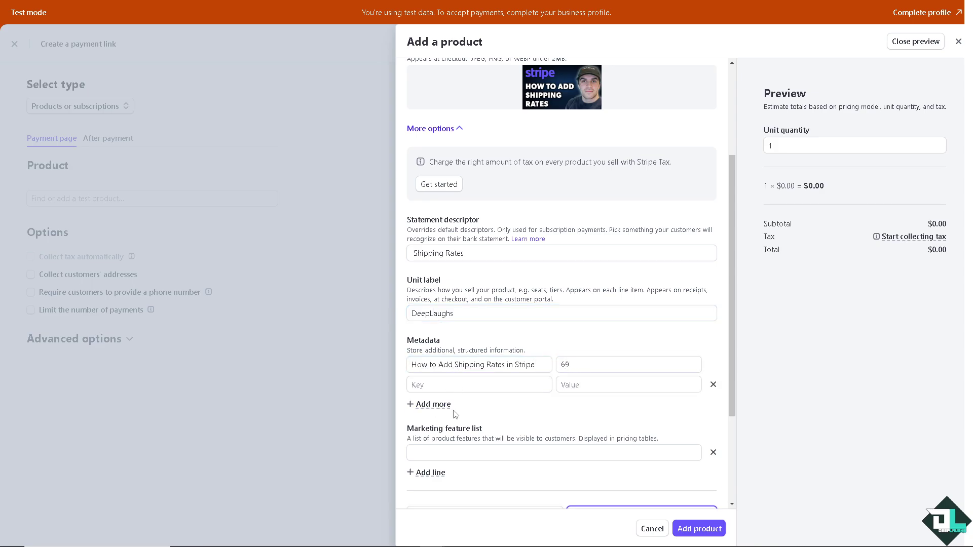
- Add the marketing feature 'How to Add Shipping Rates in Stripe'
scroll(462, 413, "down", 3)
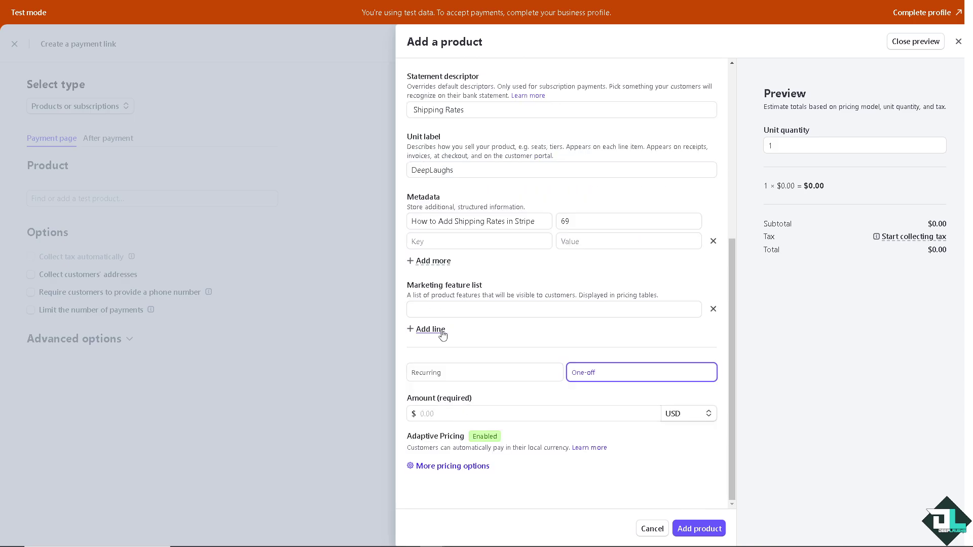
left_click(437, 329)
left_click(473, 332)
type("How to Add Shipping Rates in Stripe")
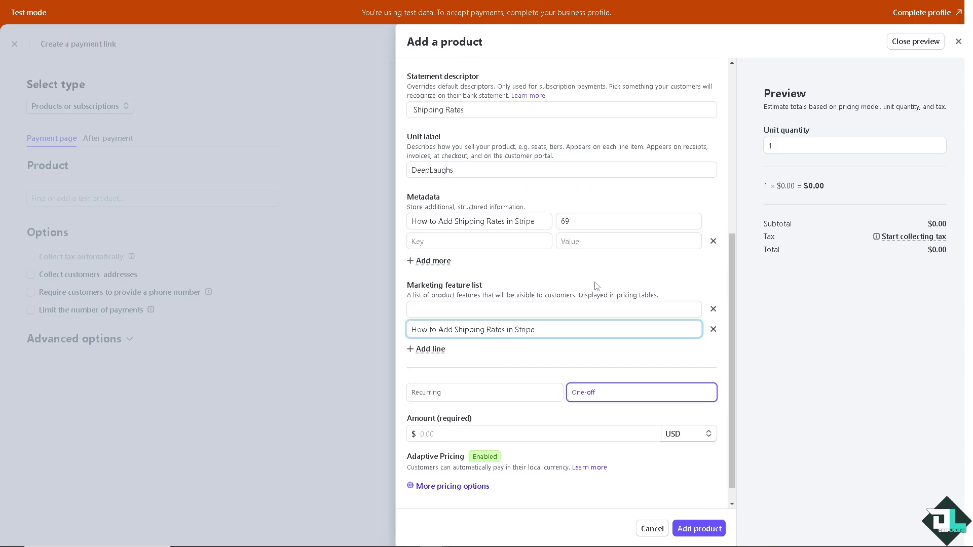
key("shift+Tab")
- Keep the 69.00 price amount in USD and switch it to One-off pricing
scroll(461, 348, "down", 1)
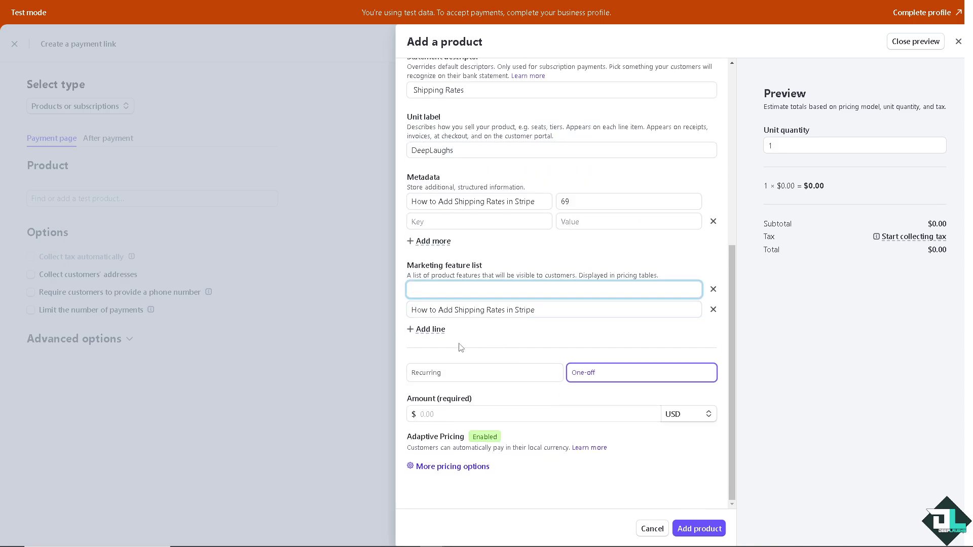
left_click(555, 377)
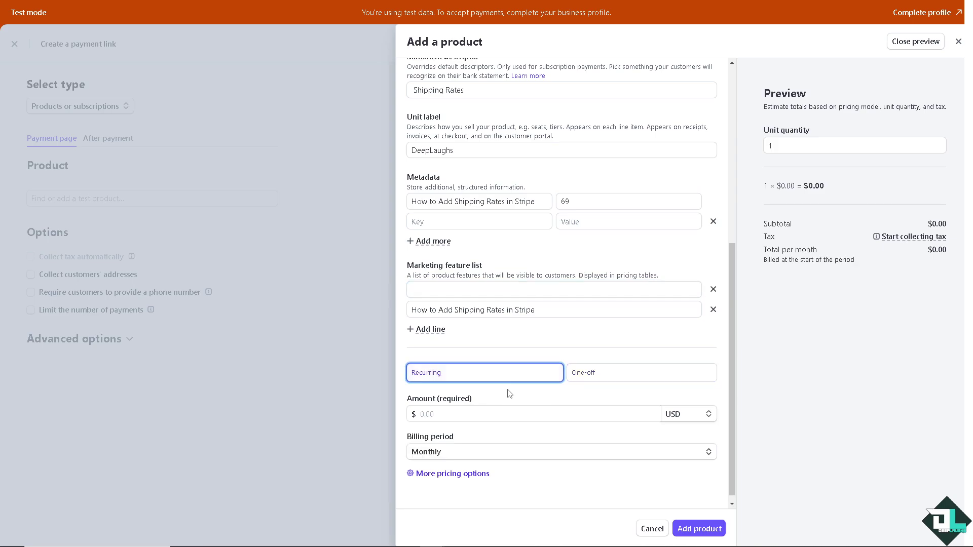
left_click(493, 413)
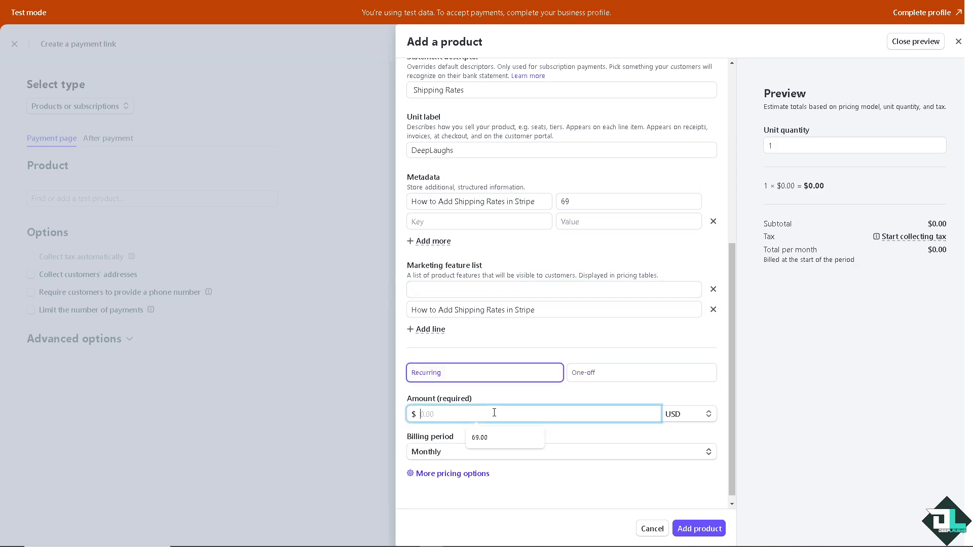
left_click(486, 438)
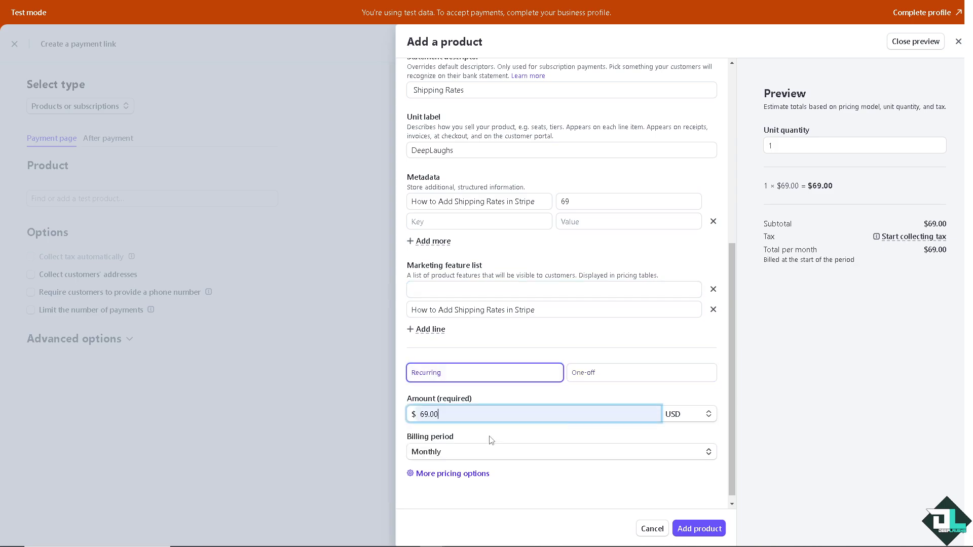
left_click(695, 418)
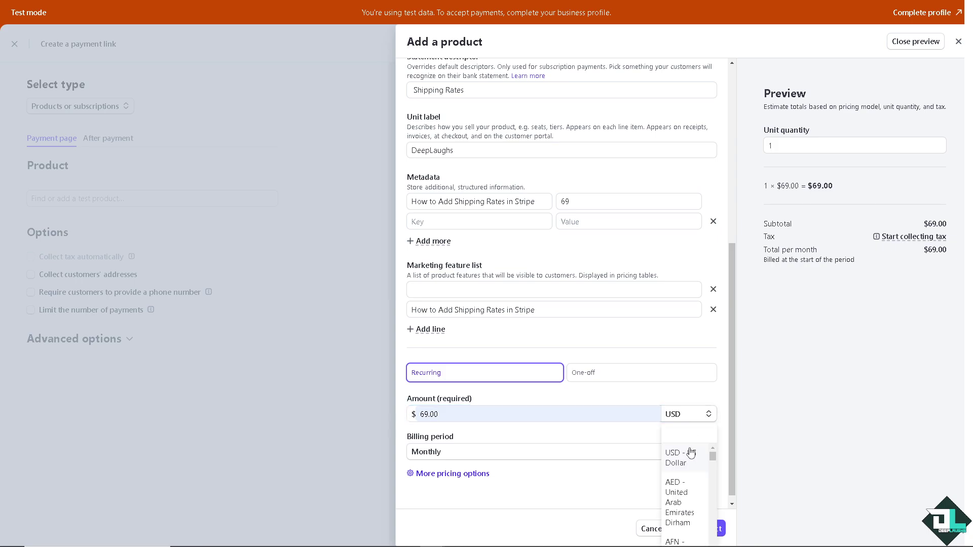
scroll(692, 457, "down", 6)
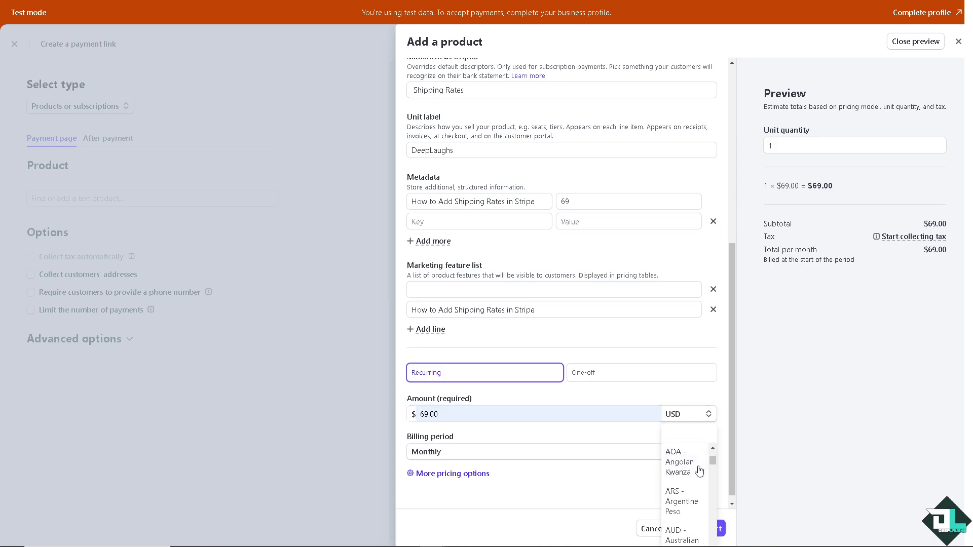
scroll(700, 471, "down", 2)
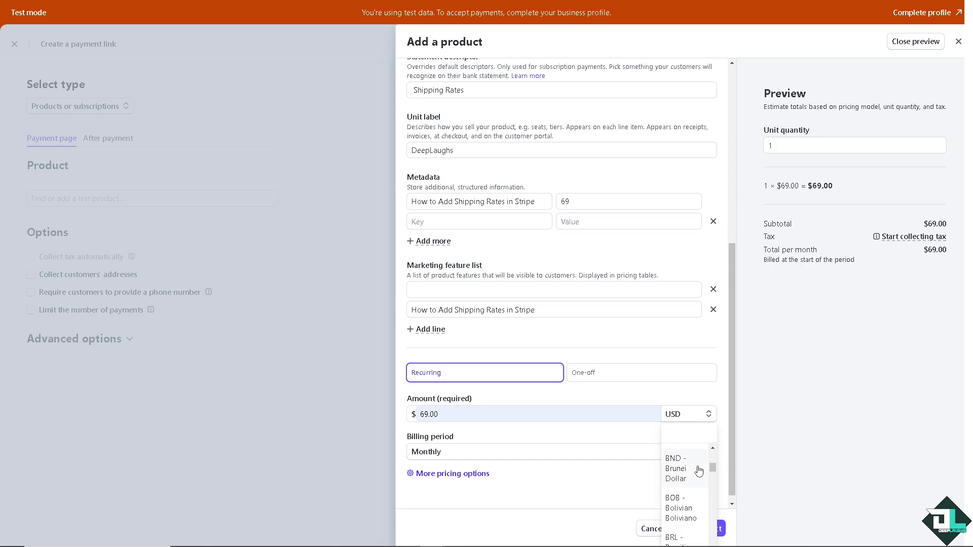
scroll(698, 470, "up", 8)
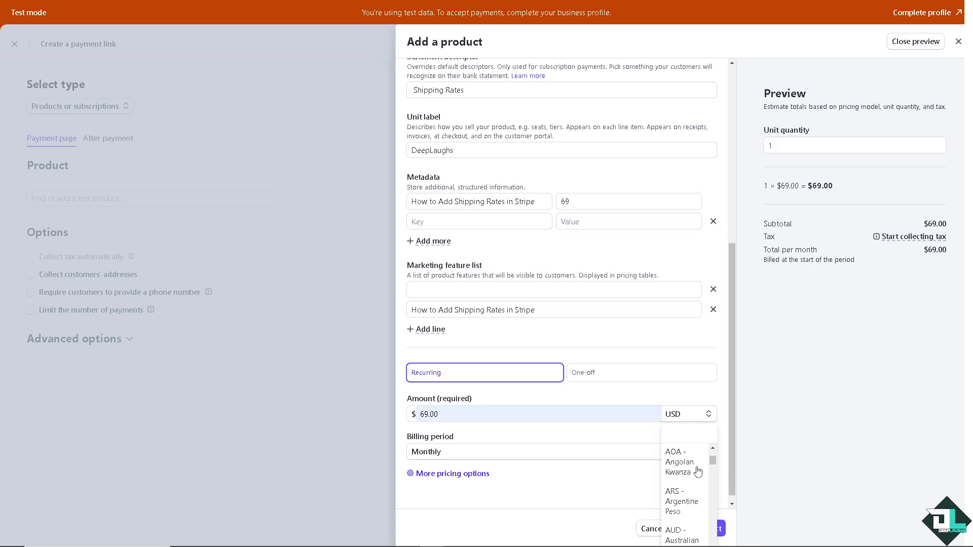
left_click(674, 415)
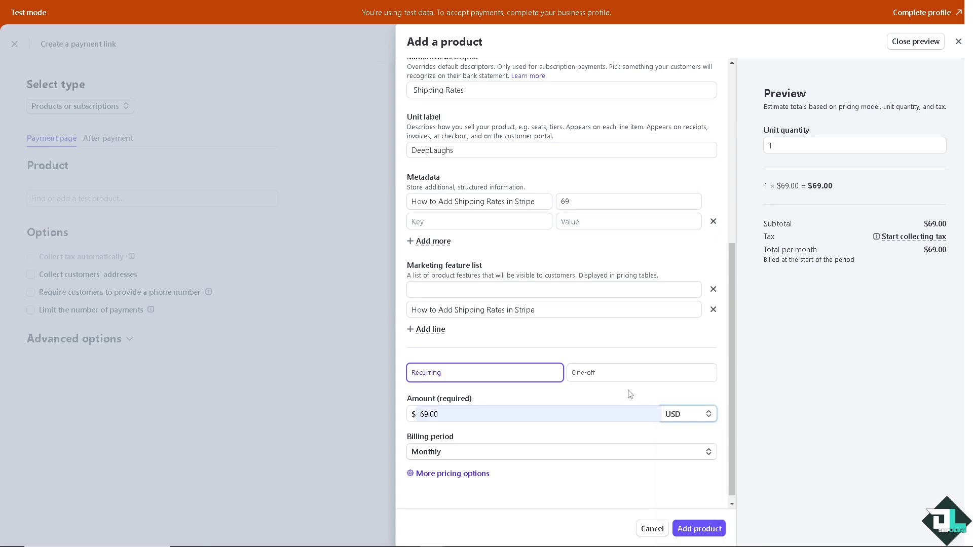
left_click(601, 375)
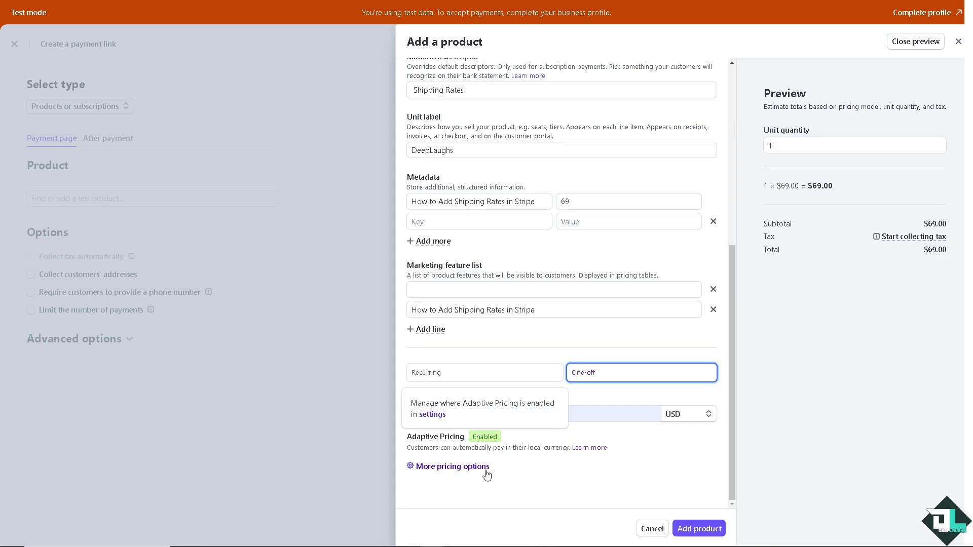
- Make the $69.00 price recurring with a custom billing period of every 6 months
left_click(508, 379)
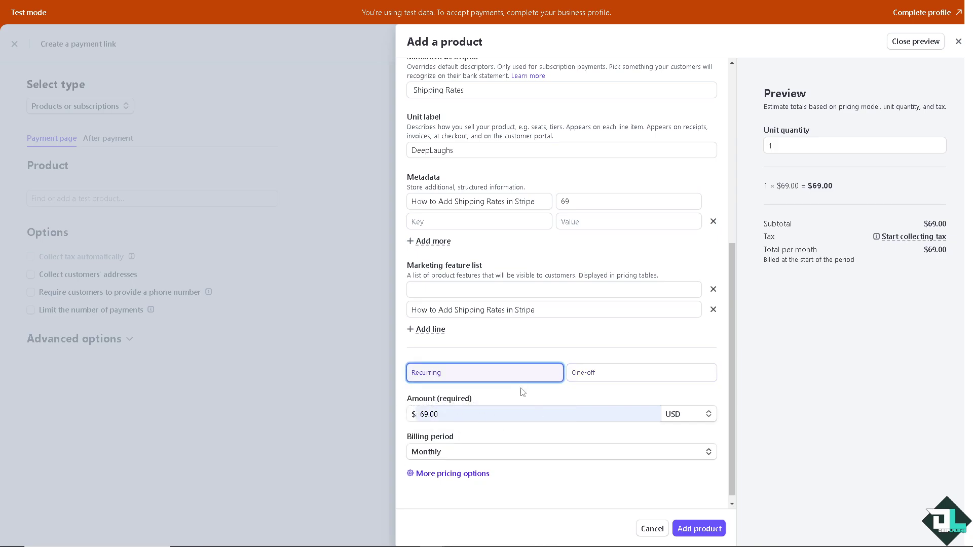
left_click(483, 453)
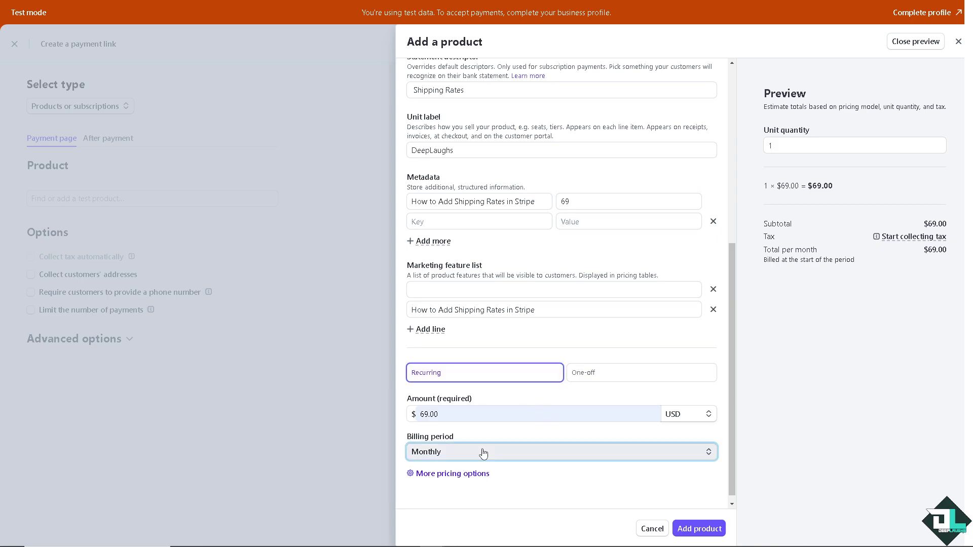
left_click(483, 452)
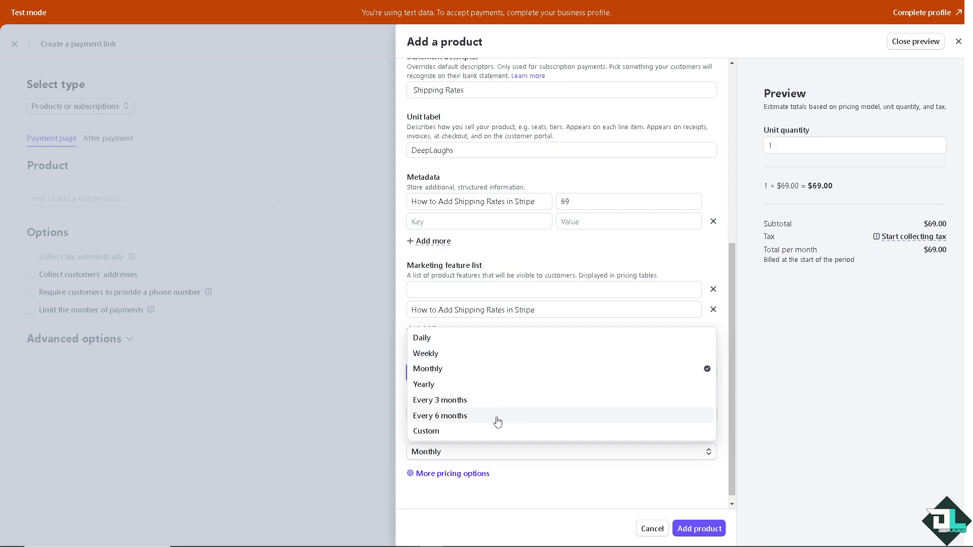
left_click(497, 434)
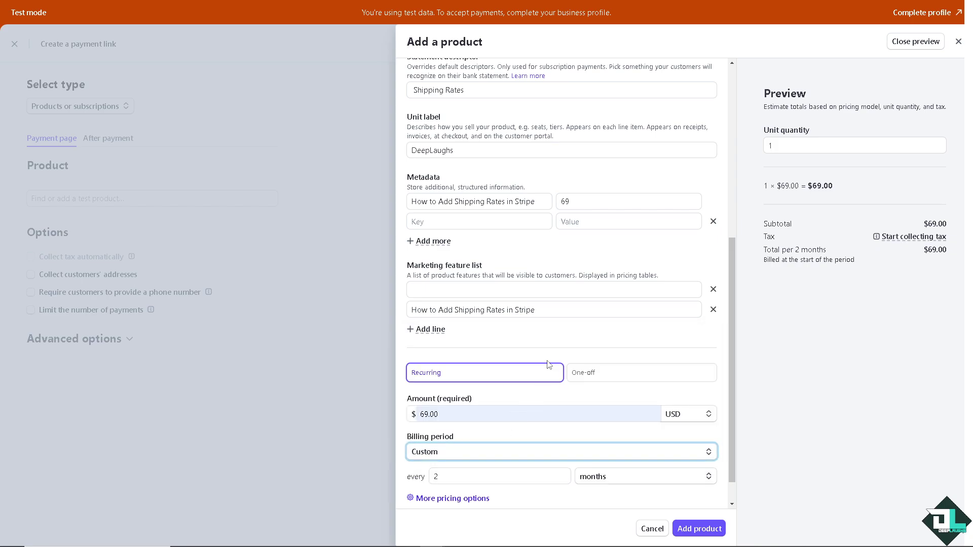
left_click_drag(474, 475, 396, 486)
type("69")
type("6")
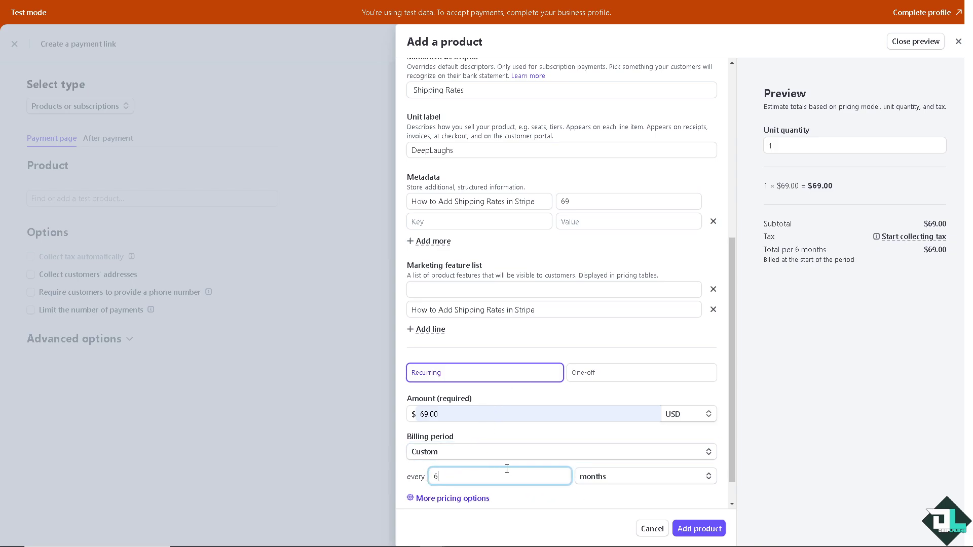
scroll(507, 471, "down", 1)
left_click(457, 465)
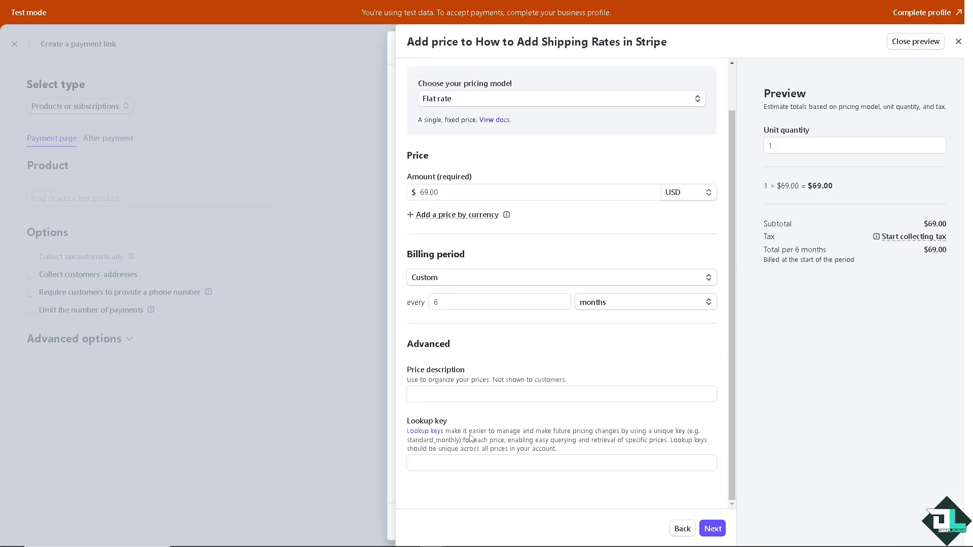
- Paste the product name in as the price description
left_click(453, 395)
type("How to Add Shipping Rates in Stripe")
left_click(465, 422)
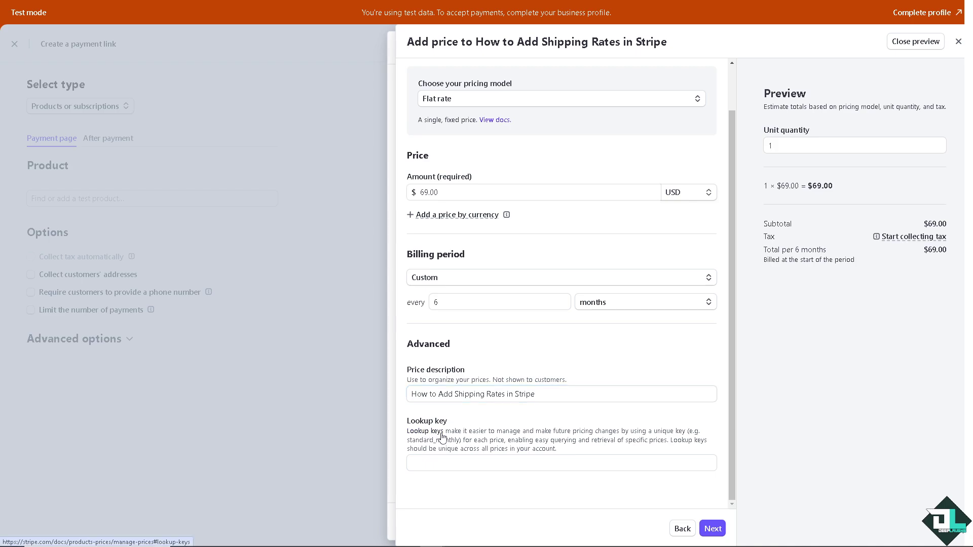
left_click(441, 436)
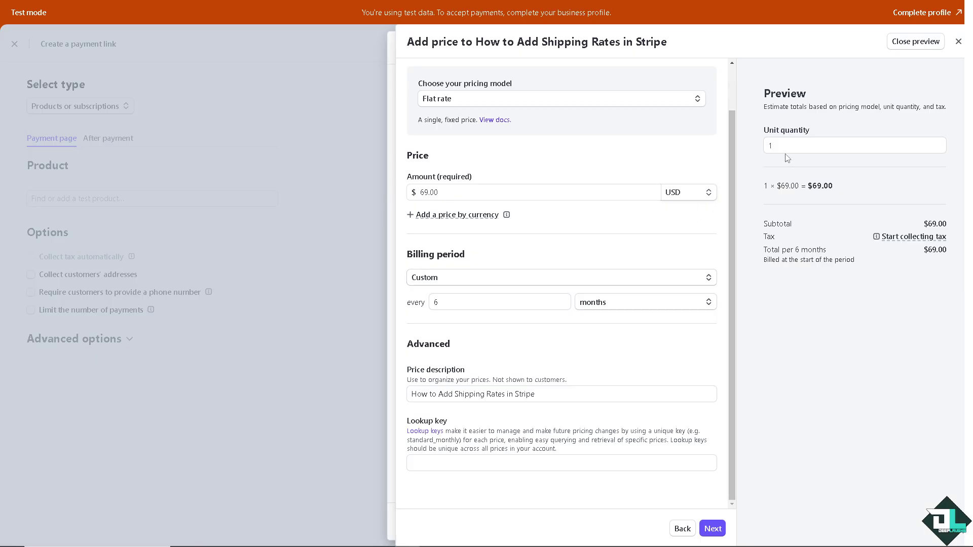
- Set the preview quantity to 69, confirm the price, and add the product to the payment link
left_click_drag(784, 141, 753, 146)
type("69")
left_click(711, 529)
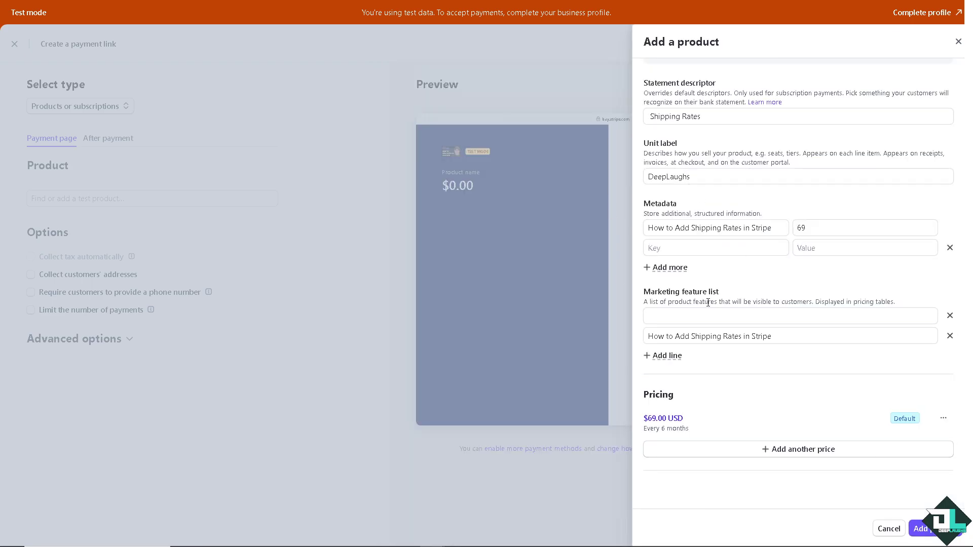
left_click(919, 528)
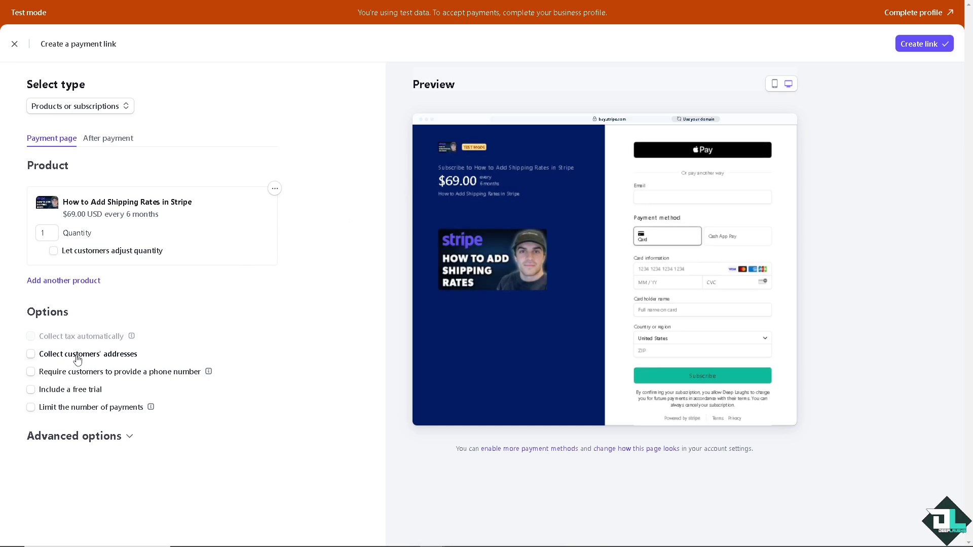
- Collect billing addresses and phone numbers, limit payments, add a 30-day free trial, and create the link
left_click(30, 355)
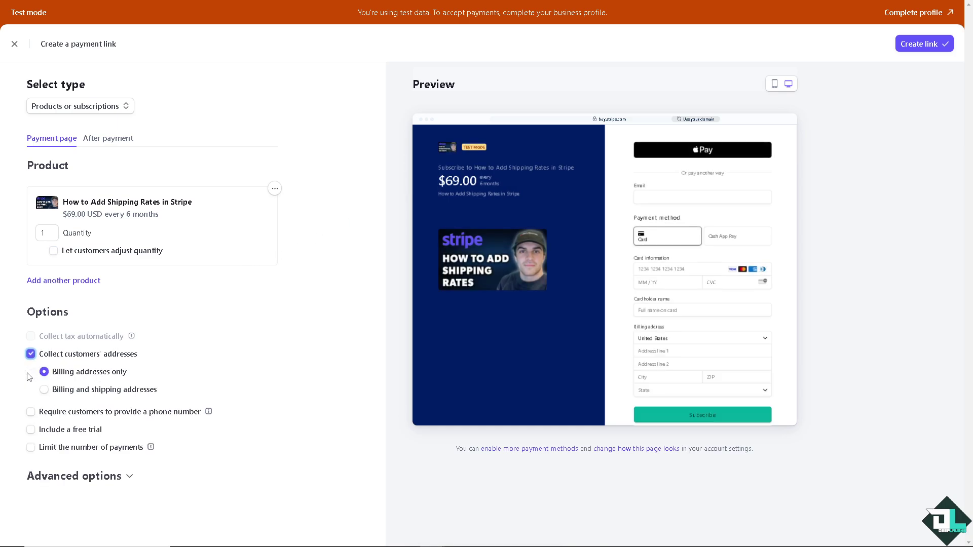
left_click(31, 411)
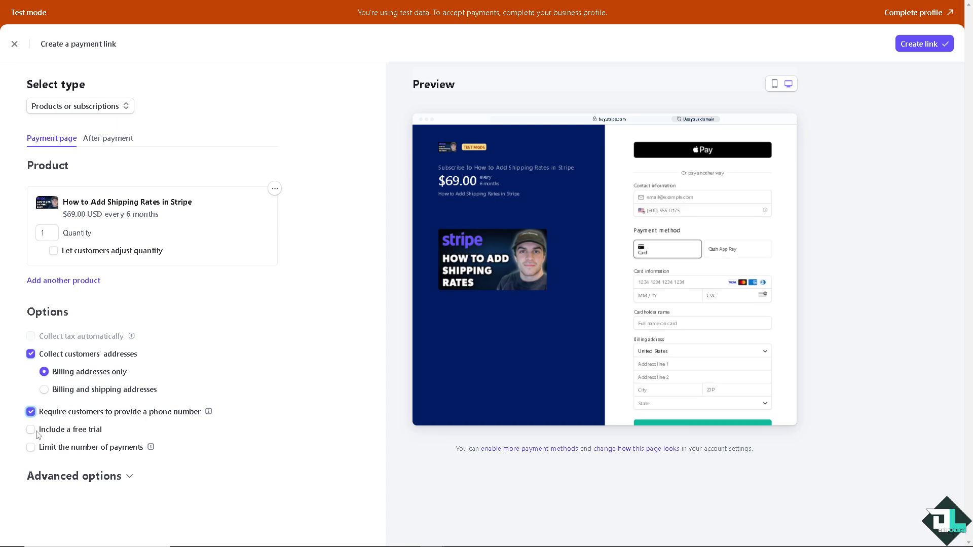
left_click(31, 447)
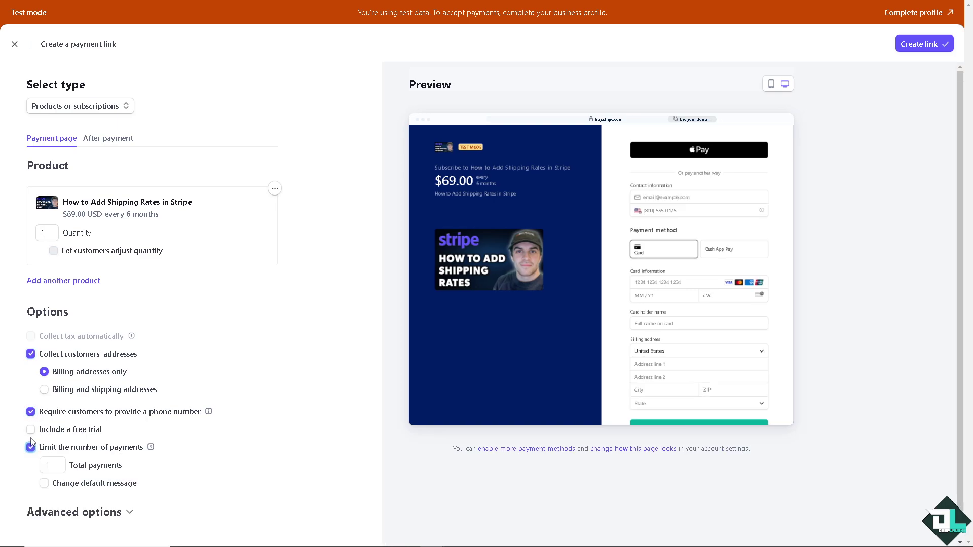
left_click(30, 429)
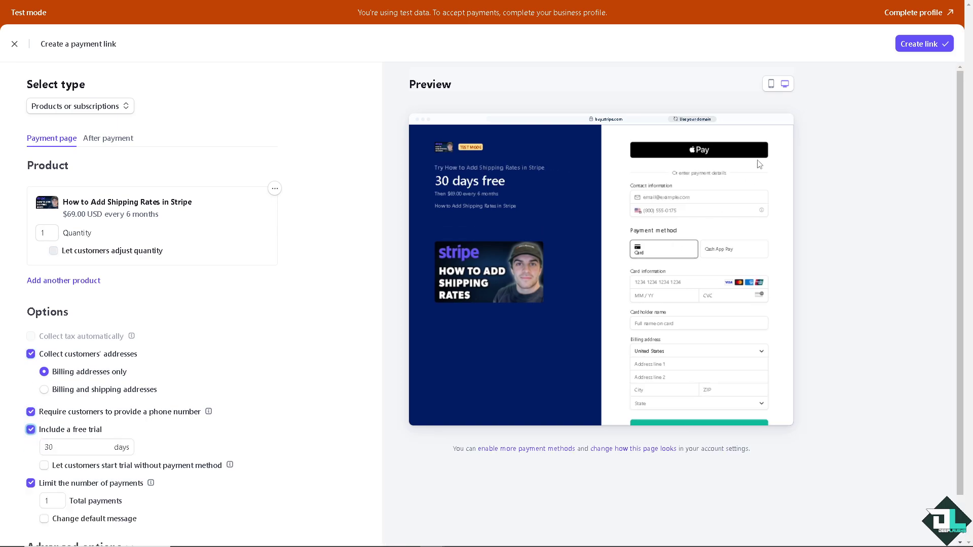
left_click(923, 49)
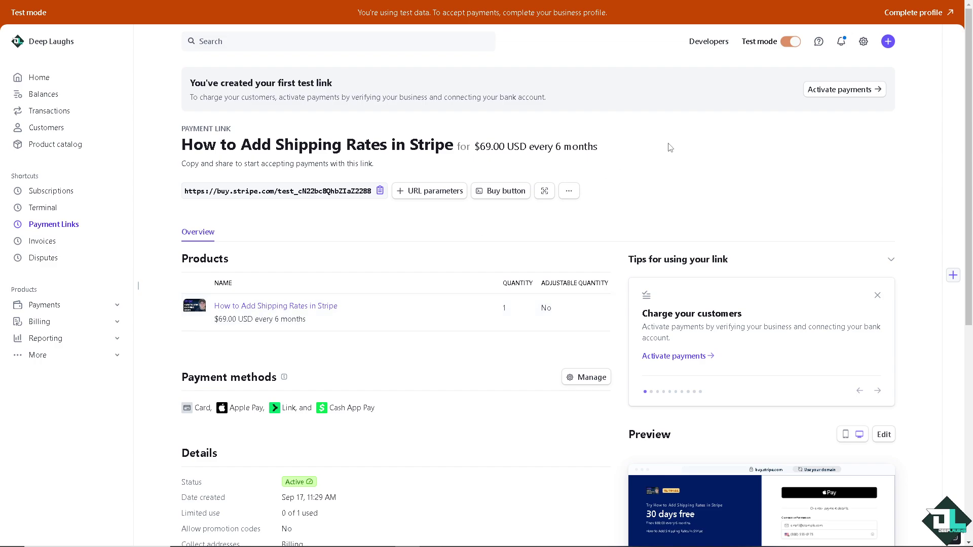
- Go to the Support center through the help (?) menu
left_click(818, 41)
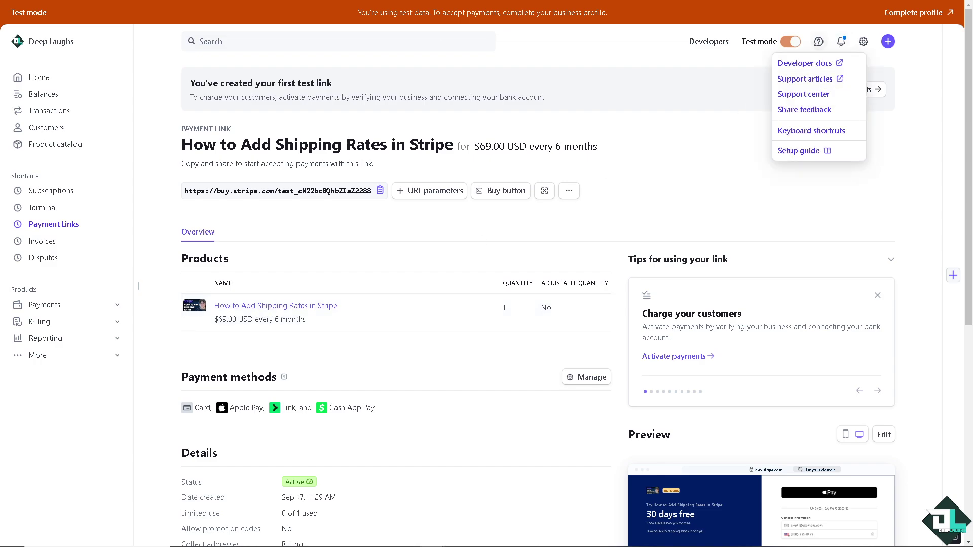
key("Escape")
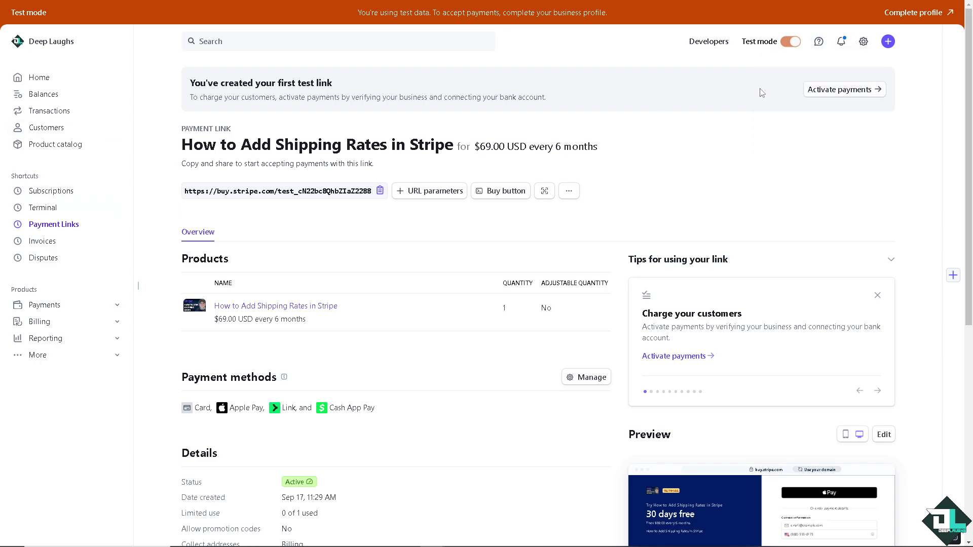
left_click(819, 43)
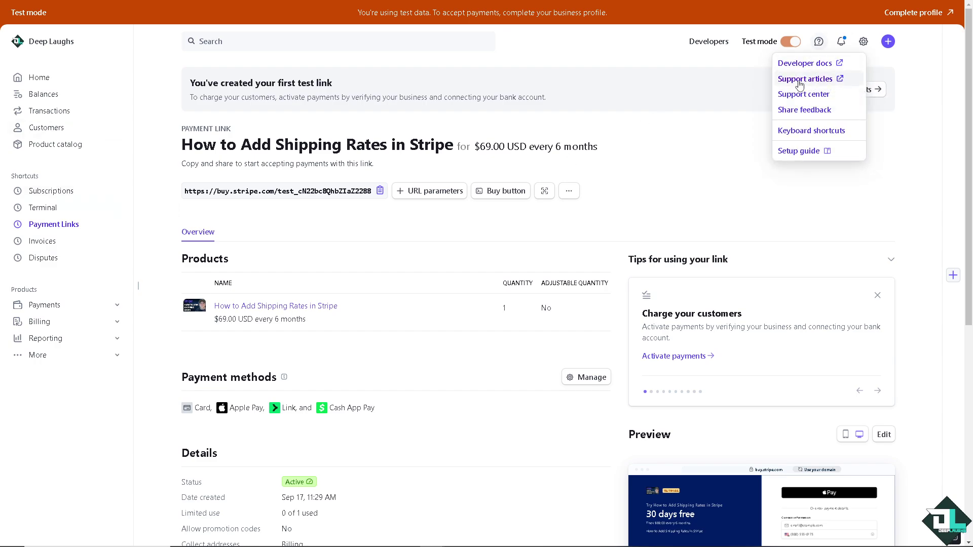
left_click(804, 95)
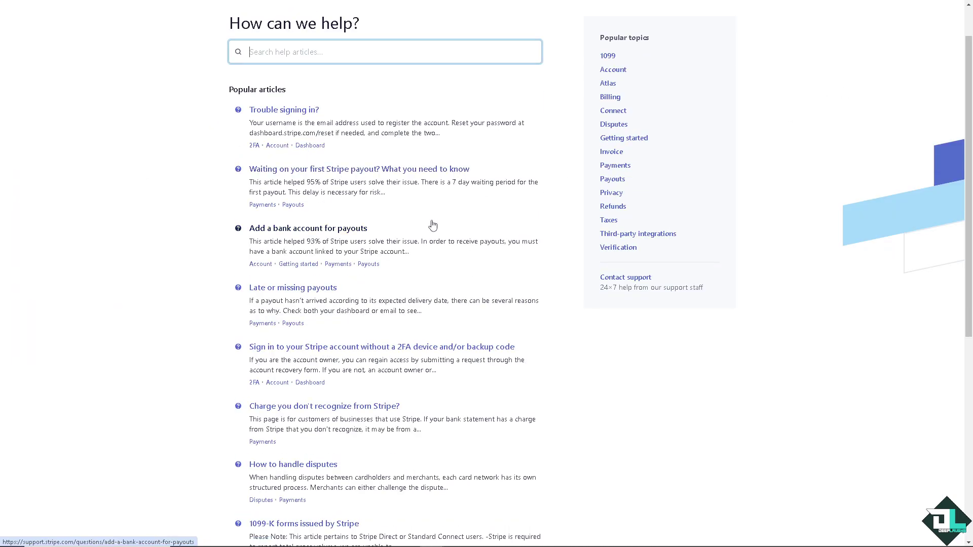
- Ask the Stripe Support chat 'How to Add Shipping Rates in Stripe'
left_click(633, 286)
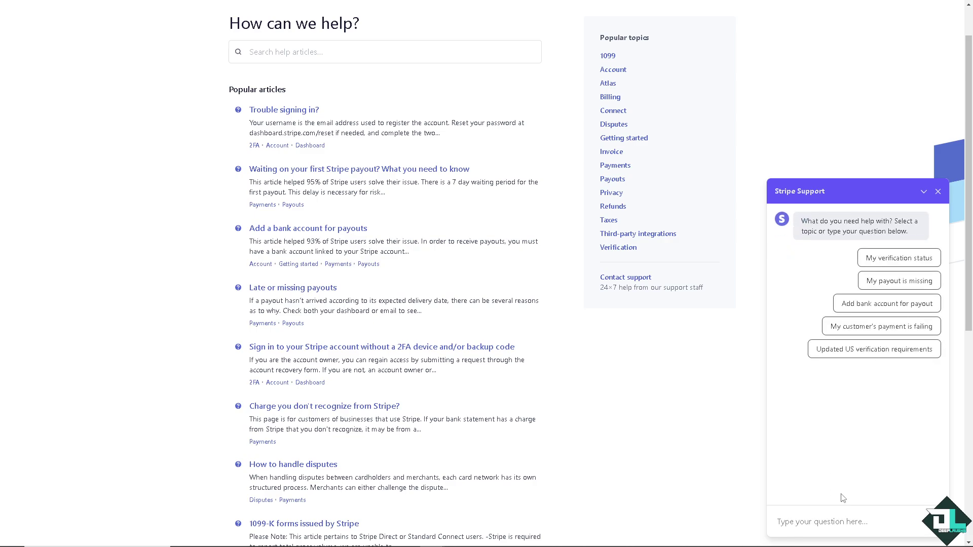
left_click(836, 517)
type("How to Add Shipping Rates in Stripe")
key("Return")
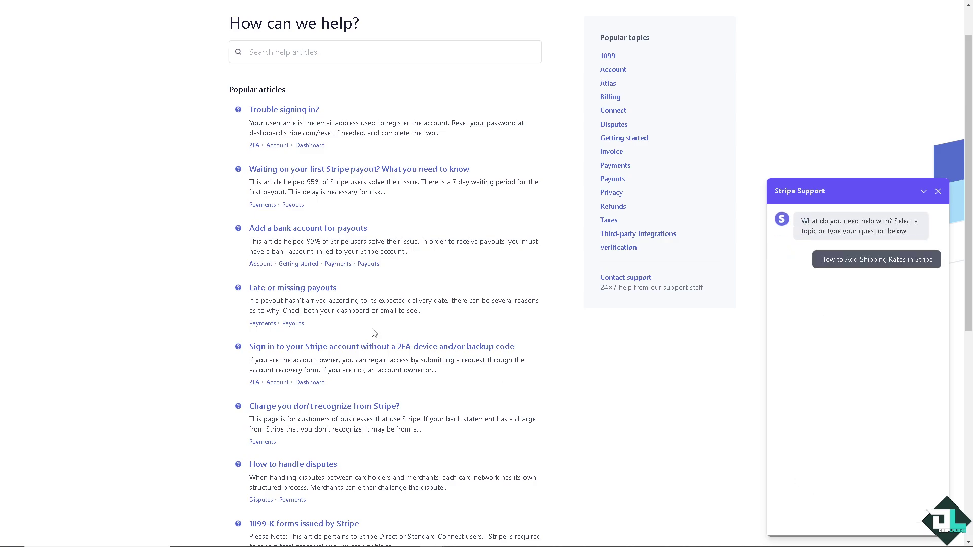
scroll(325, 358, "down", 8)
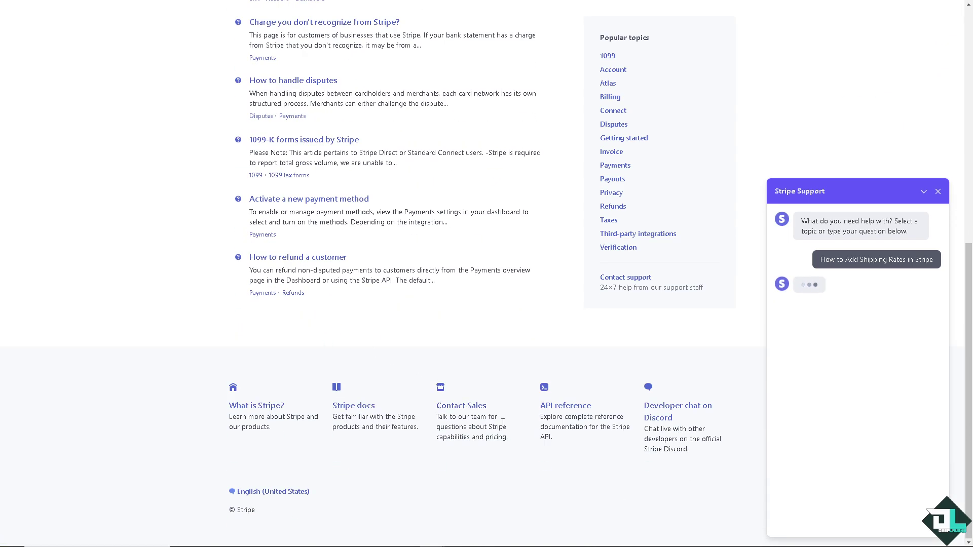
- Open the Contact Sales page from the support page footer
left_click(465, 410)
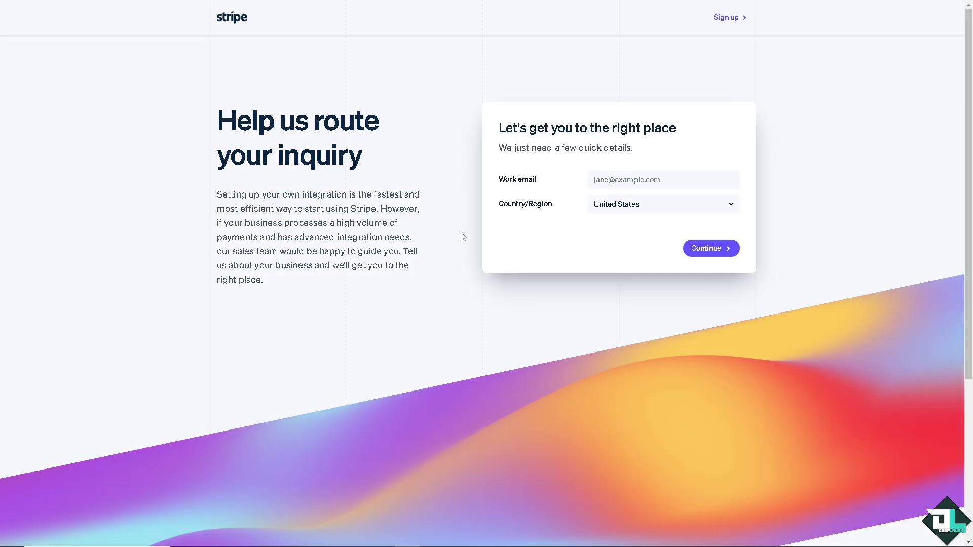